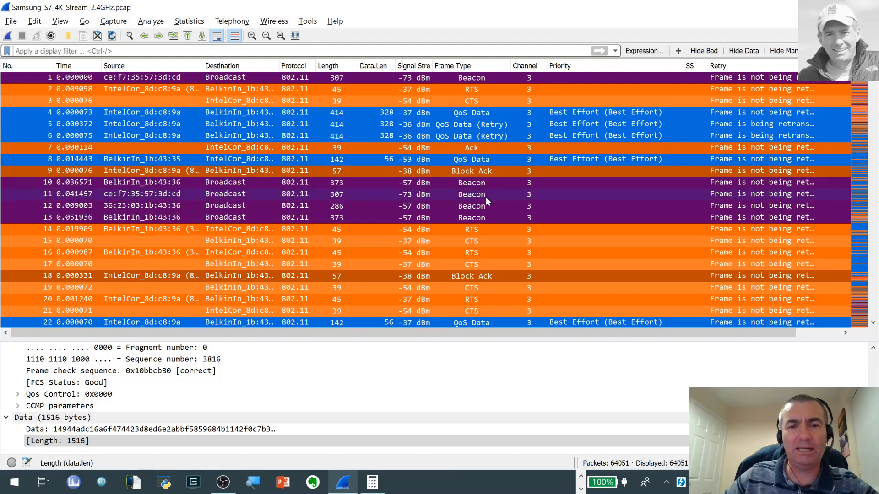
Find the QoS data frames sent to the phone, select frame 226, and enlarge its packet details.
scroll(465, 207, "down", 14)
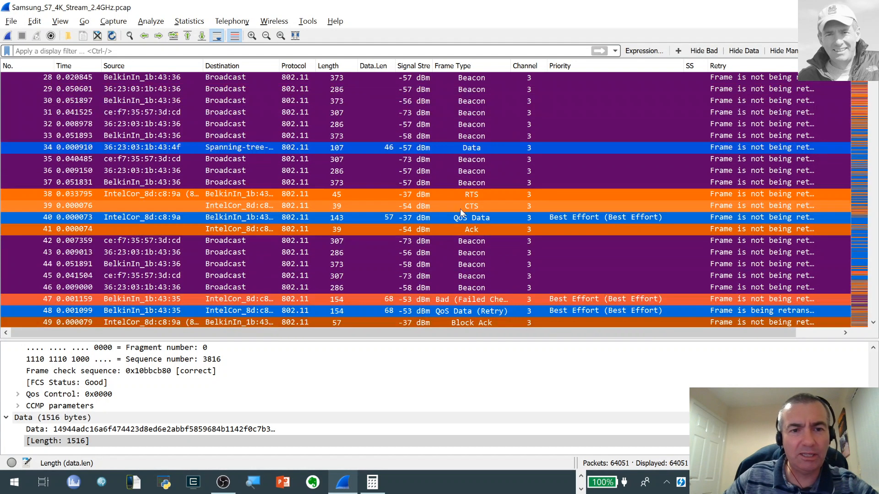
scroll(457, 208, "down", 19)
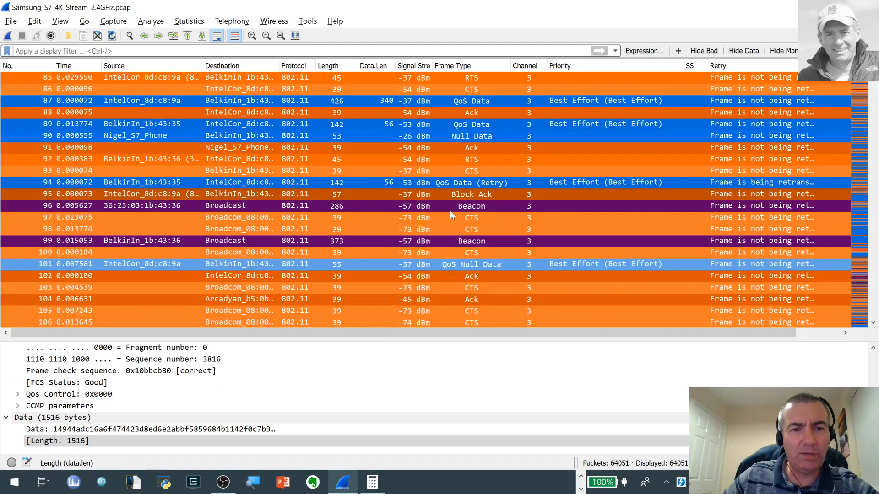
scroll(451, 214, "down", 18)
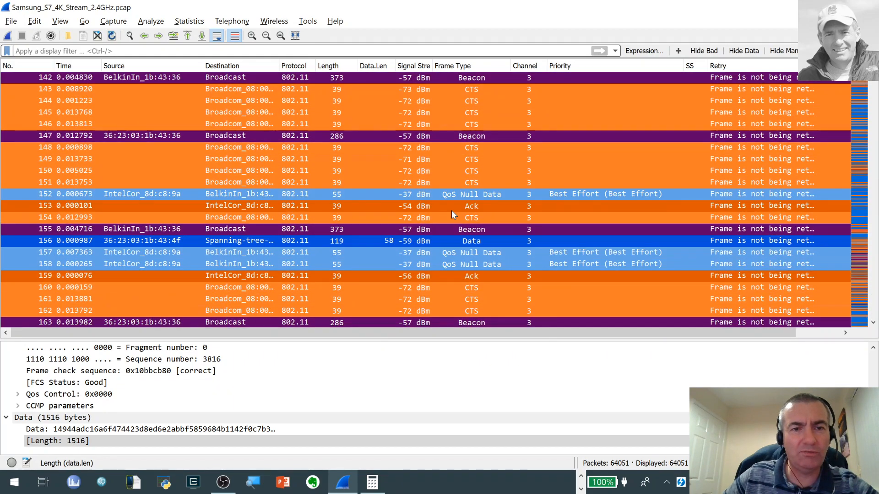
scroll(448, 214, "down", 19)
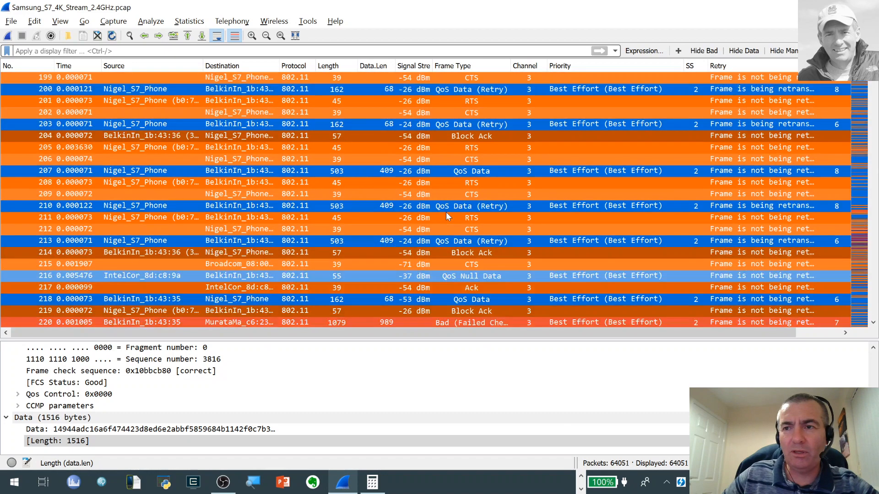
scroll(447, 215, "down", 4)
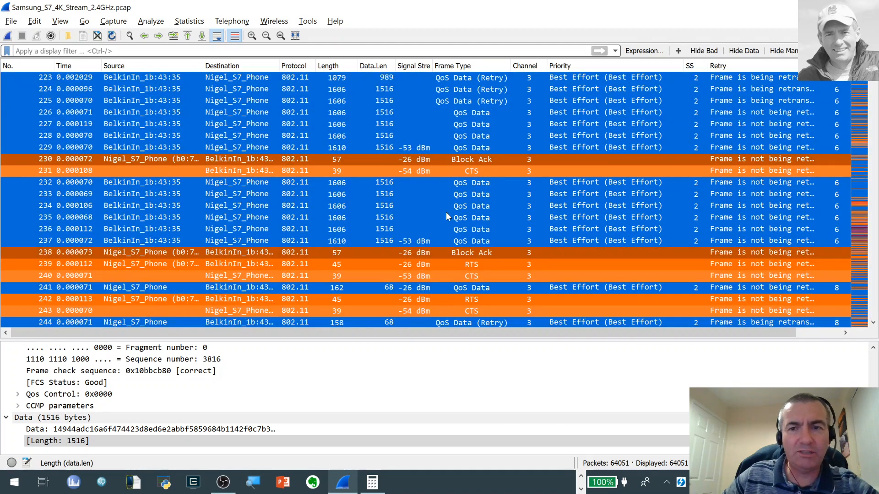
scroll(447, 215, "up", 1)
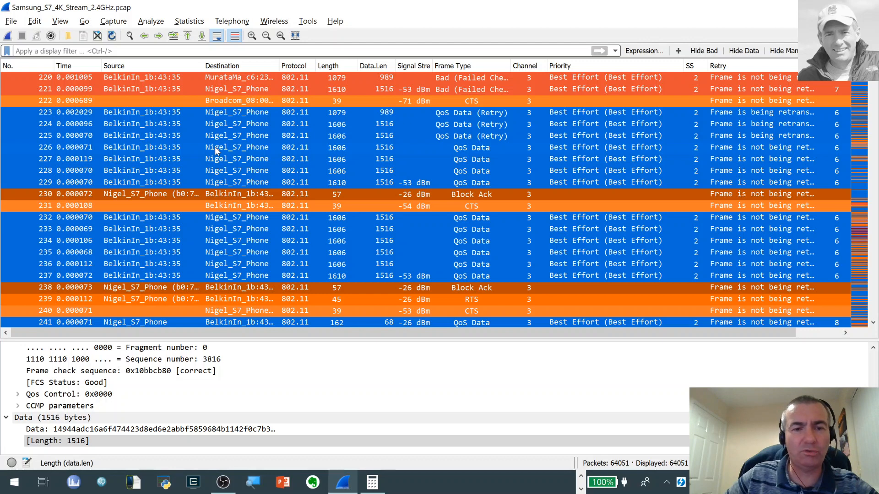
left_click(152, 147)
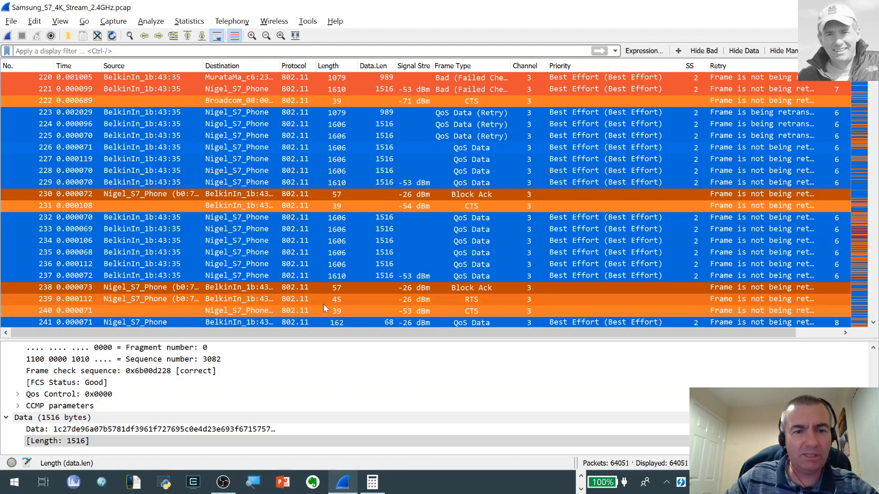
left_click_drag(338, 316, 349, 192)
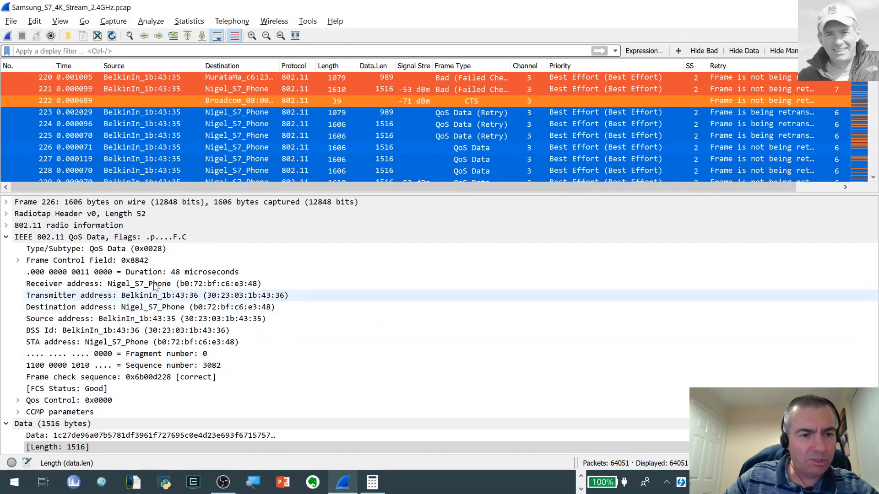
Apply a display filter on frame 226's destination address, wlan.da == b0:72:bf:c6:e3:48.
left_click(112, 310)
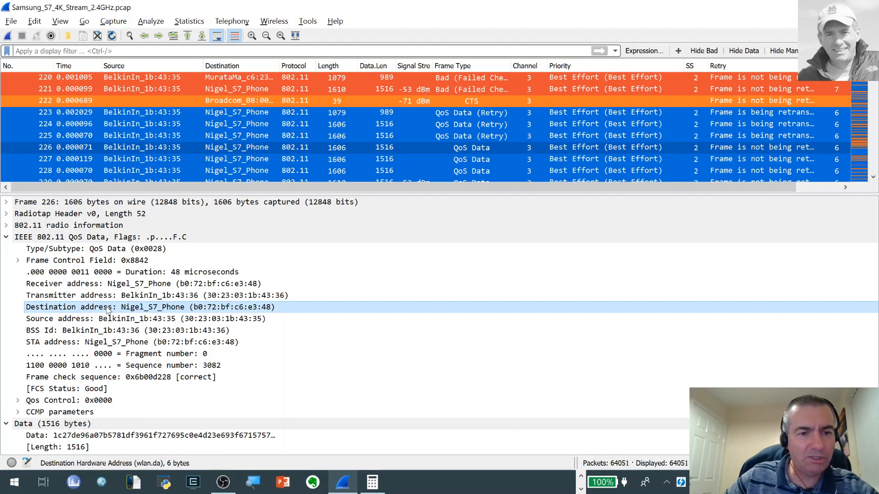
right_click(130, 311)
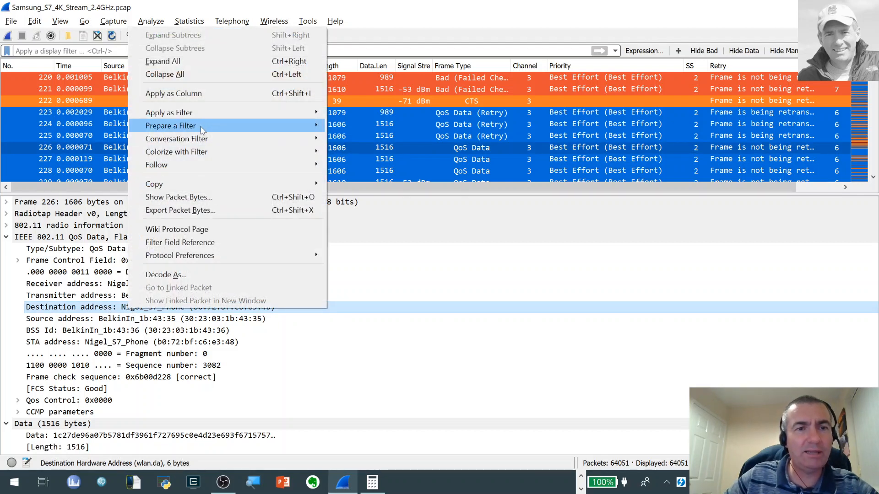
mouse_move(205, 117)
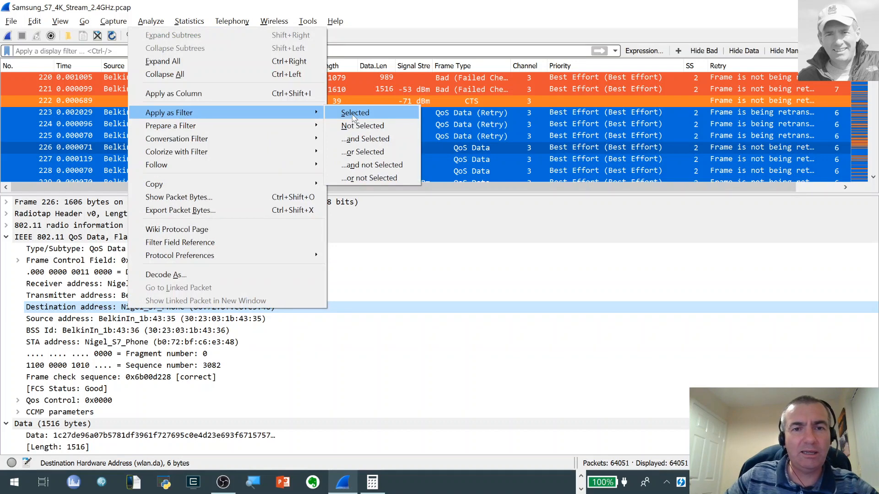
left_click(355, 115)
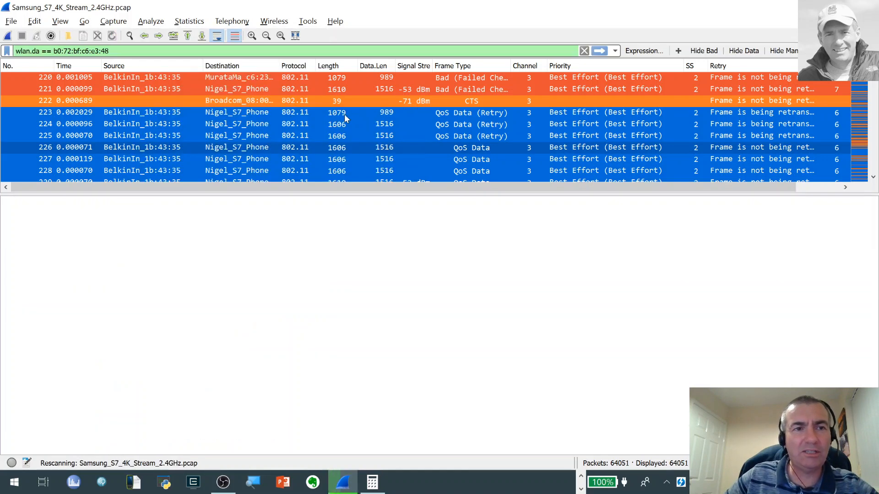
Enlarge the packet list and examine the filtered frames addressed to the phone.
left_click_drag(109, 51, 15, 51)
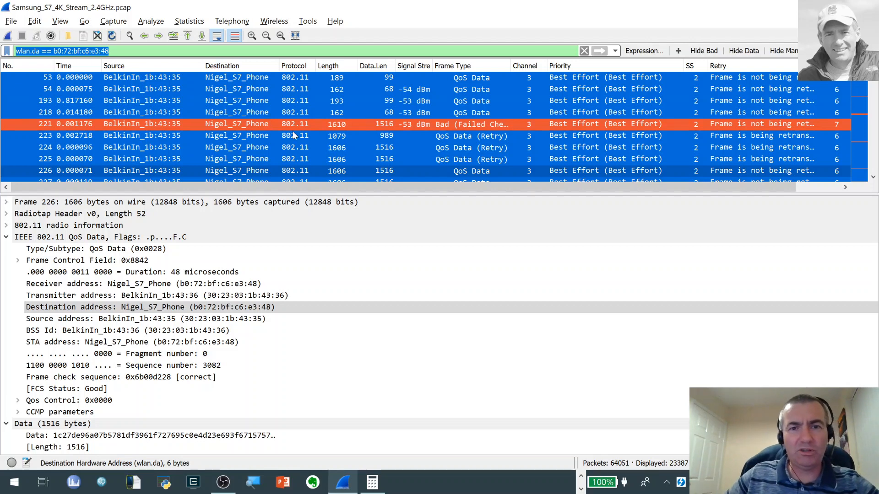
left_click_drag(376, 195, 378, 392)
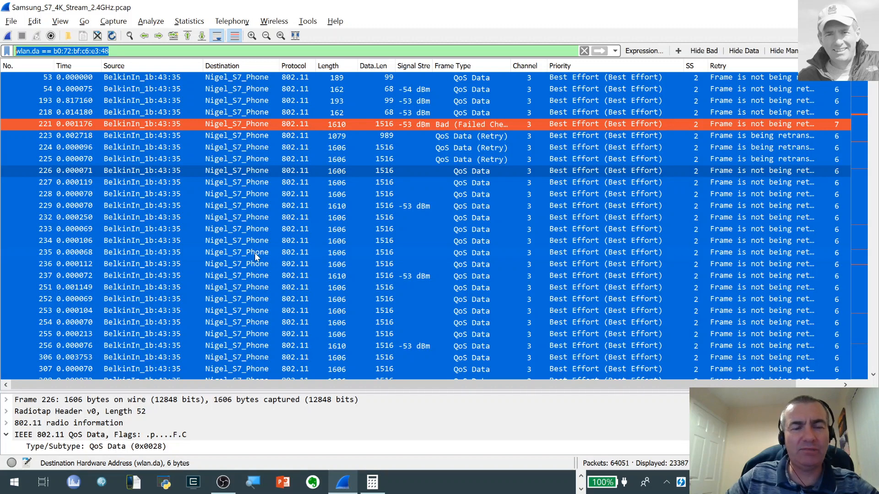
scroll(300, 204, "down", 2)
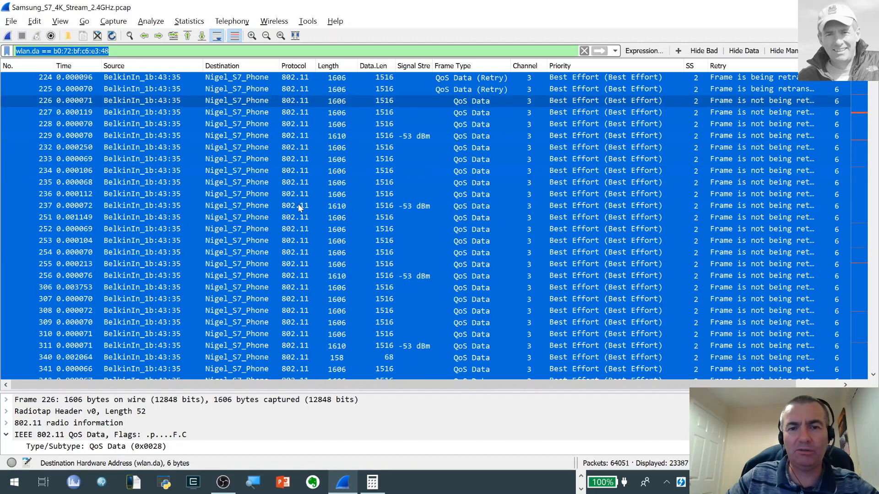
scroll(292, 205, "up", 2)
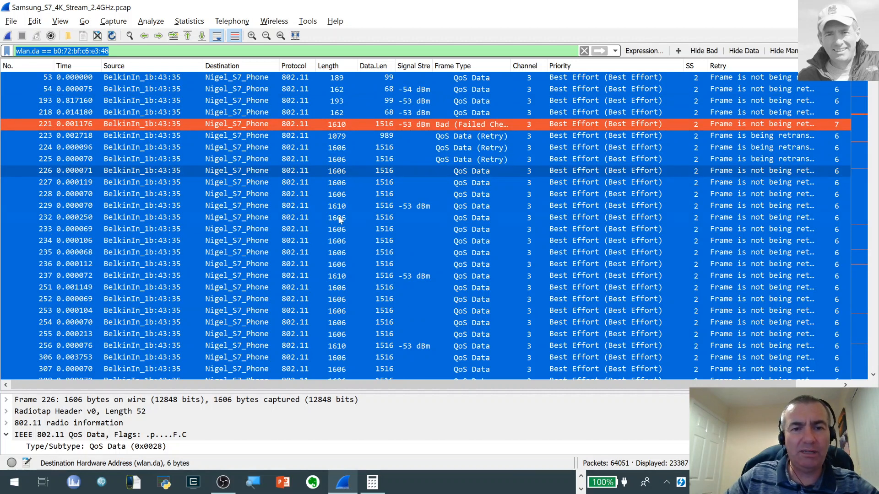
scroll(340, 221, "down", 3)
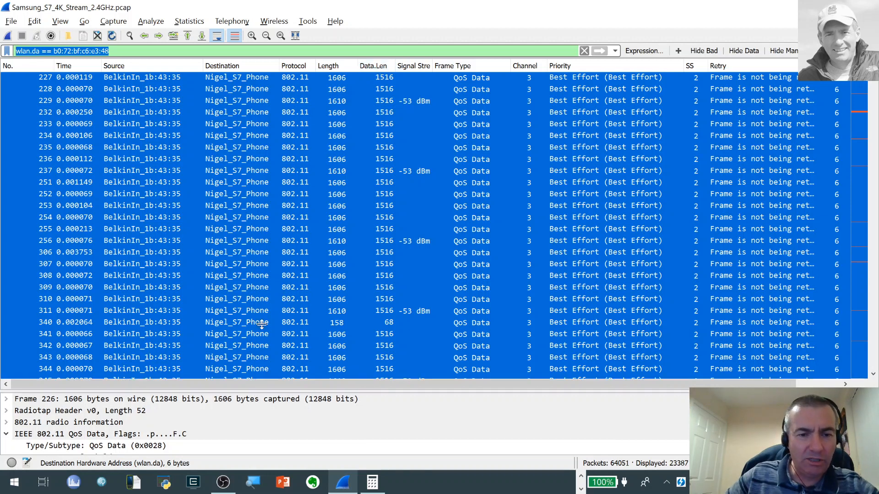
Examine the Length field under Data in frame 226's details, then enlarge the packet list again.
left_click_drag(254, 388, 272, 164)
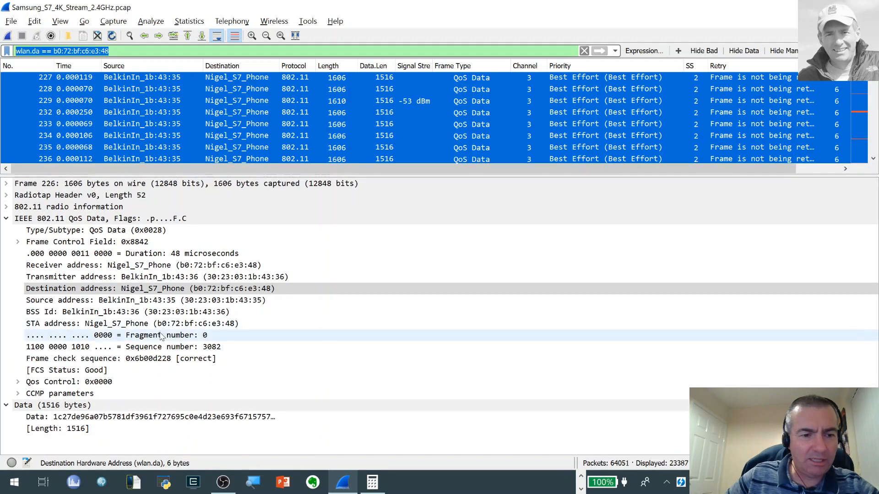
right_click(47, 432)
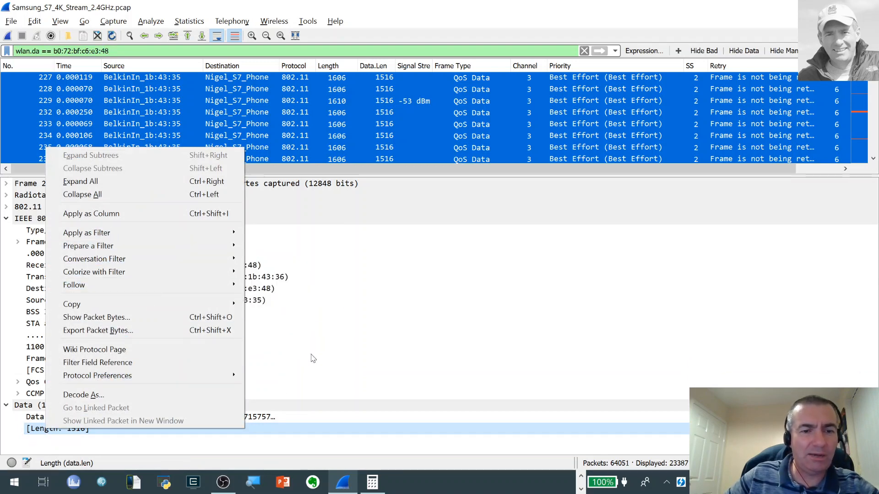
left_click(362, 10)
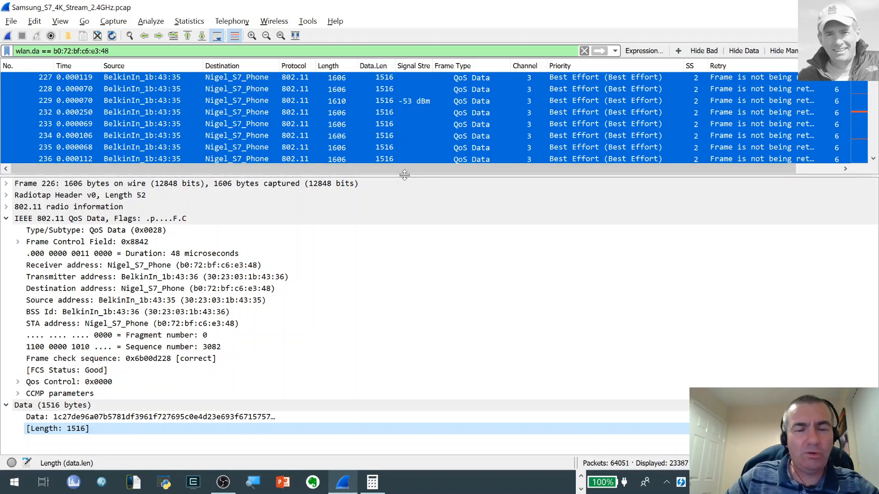
left_click_drag(402, 173, 414, 422)
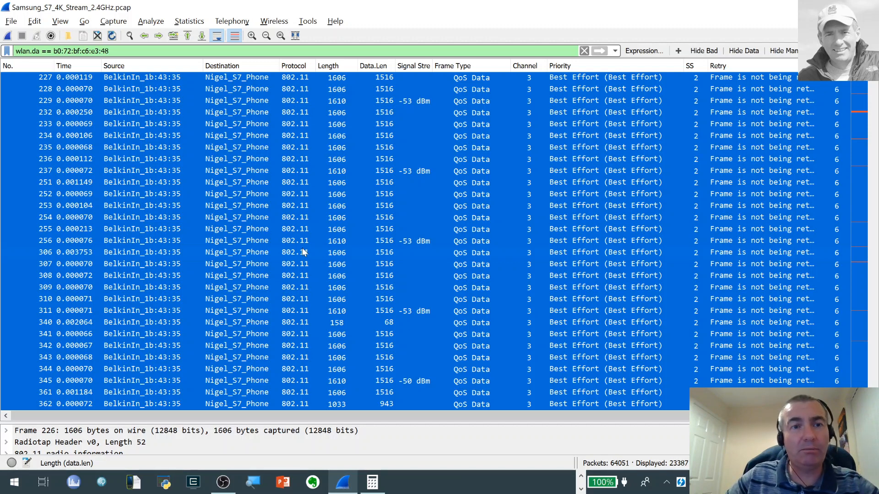
Open the I/O graph for the capture and disable both the All packets and TCP errors graphs.
left_click(188, 23)
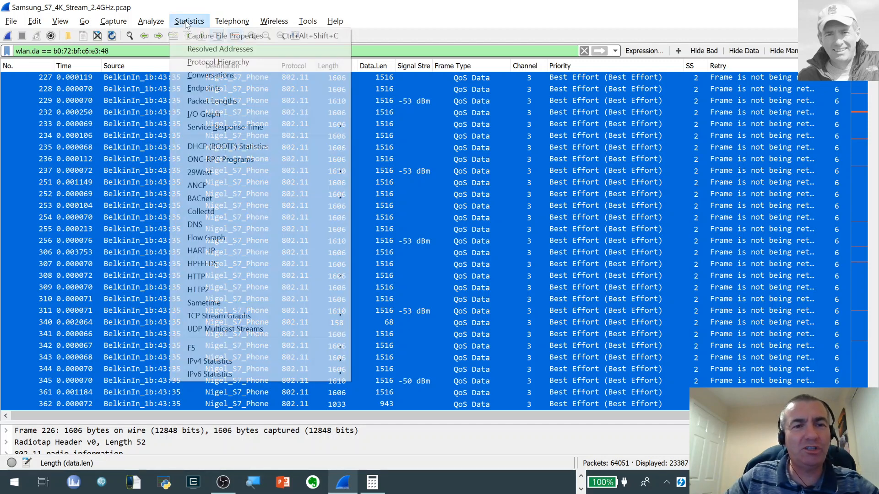
left_click(203, 117)
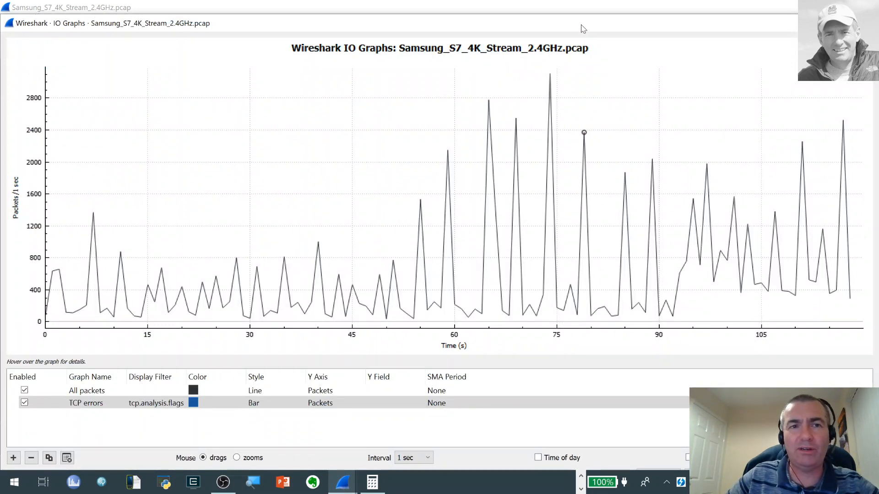
left_click_drag(581, 25, 579, 14)
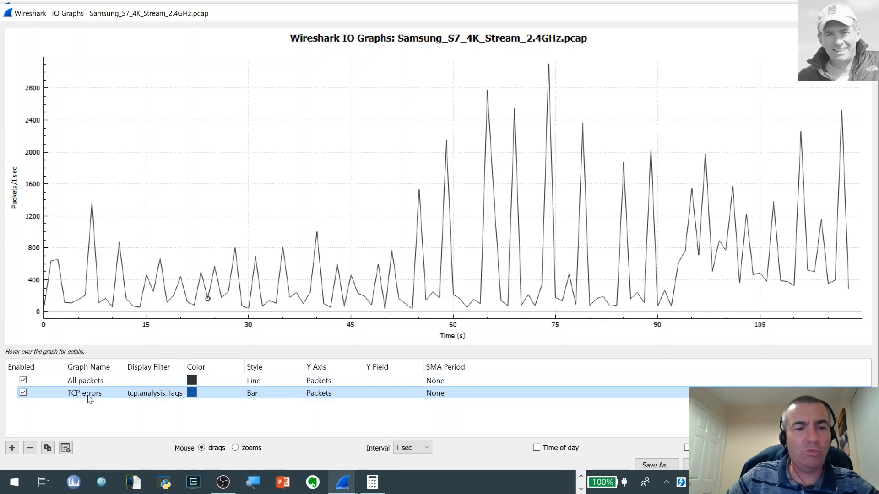
left_click(23, 392)
left_click(23, 381)
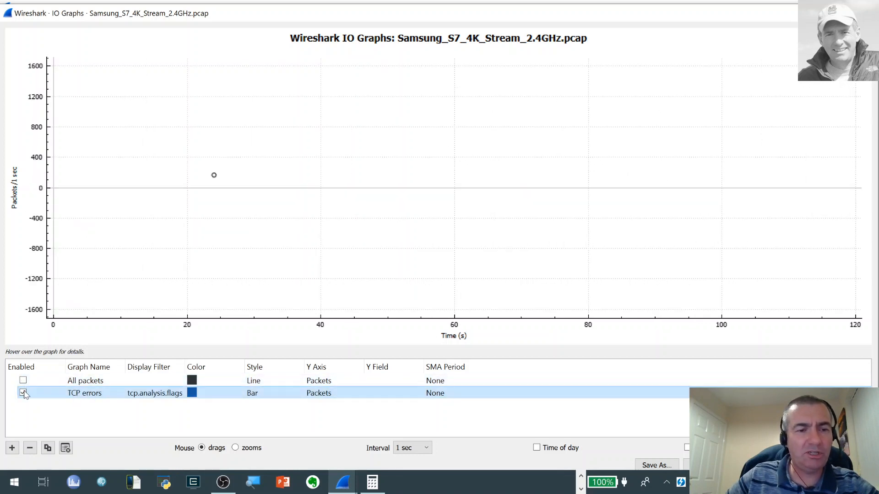
left_click(23, 393)
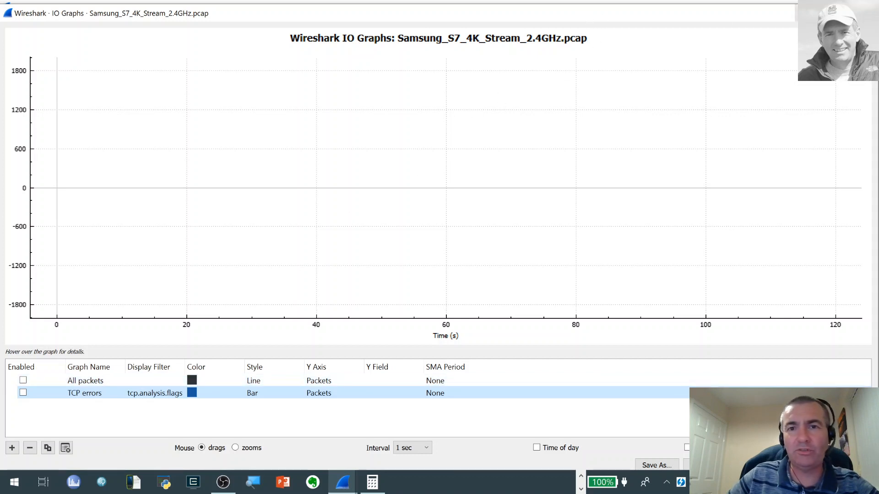
double_click(765, 14)
left_click_drag(111, 51, 15, 51)
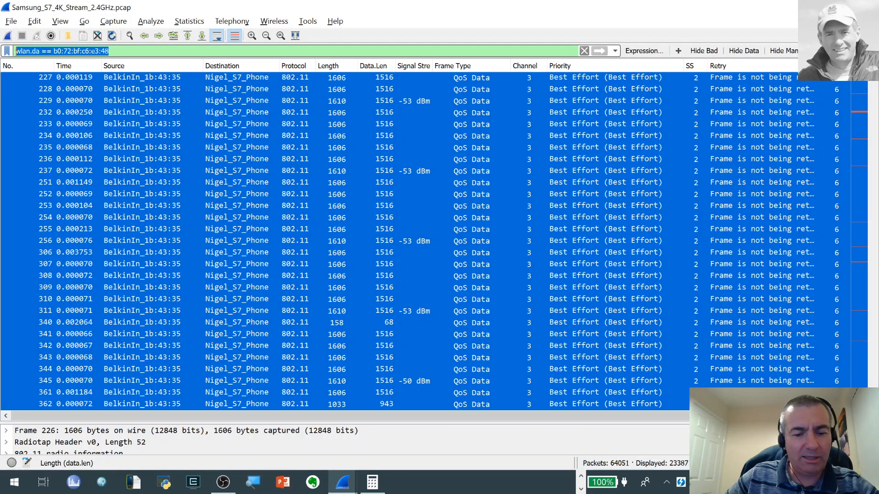
type("c")
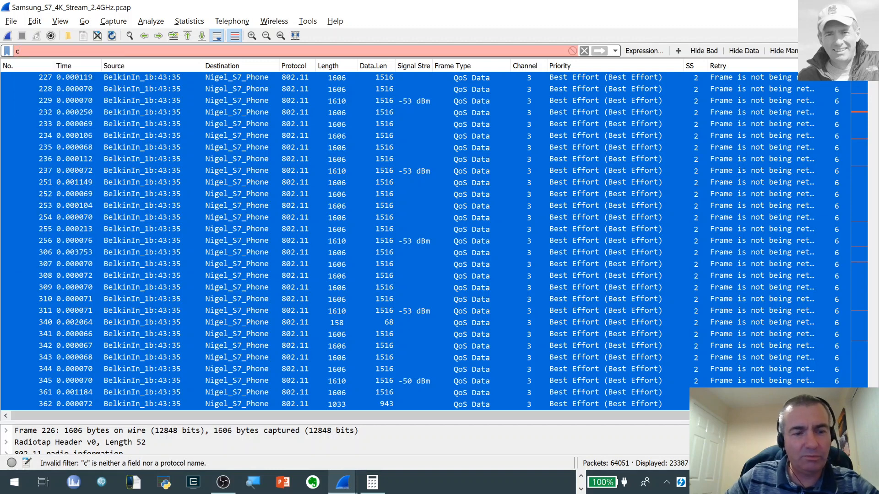
key("ctrl+z")
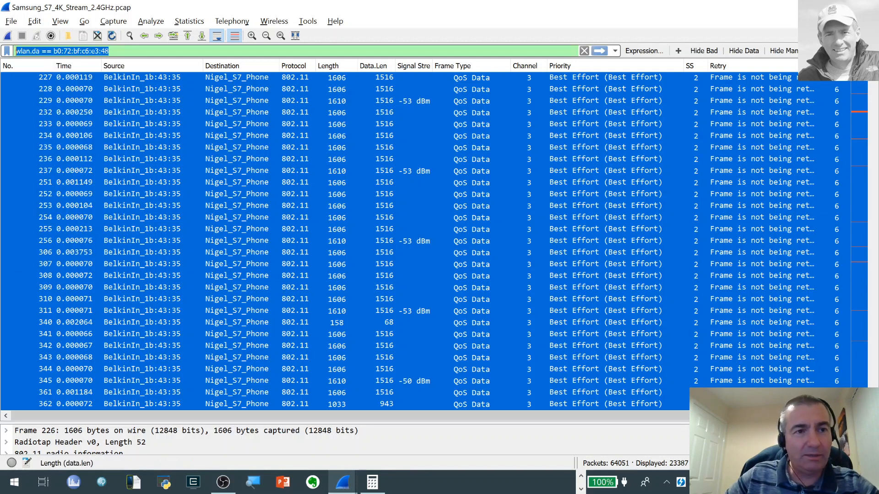
In the I/O graph, set the All packets graph's display filter to wlan.da == b0:72:bf:c6:e3:48 and its color to bright blue.
key("alt+Tab")
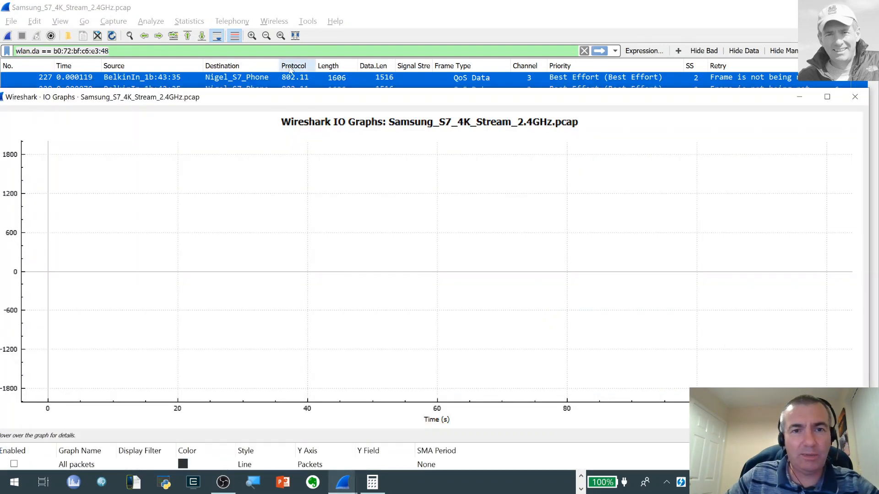
left_click_drag(329, 89, 356, 5)
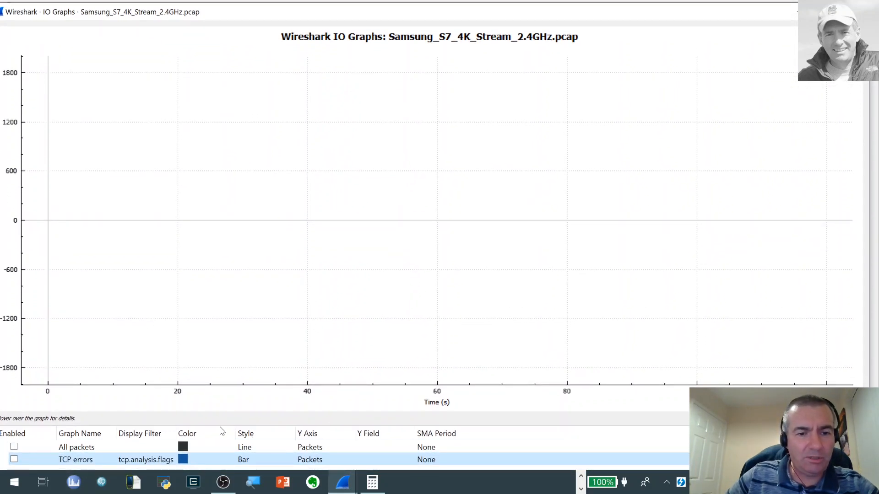
double_click(139, 452)
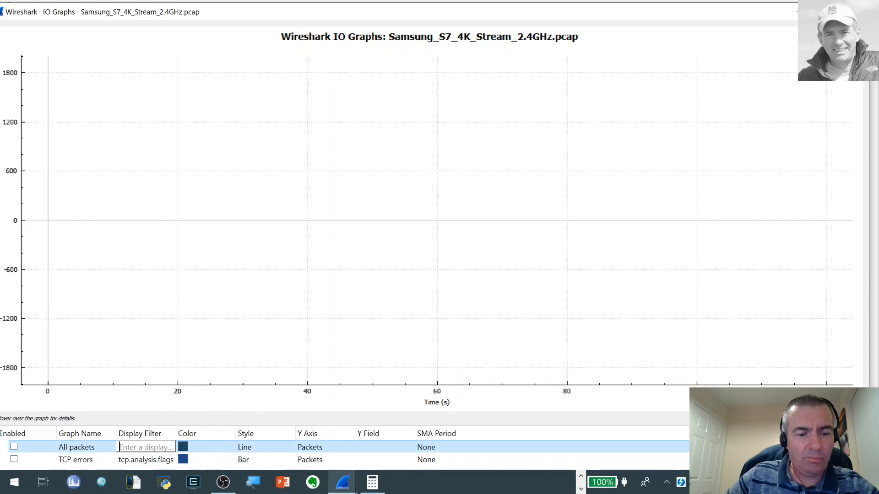
type("b0:72:bf:c6:e3:48")
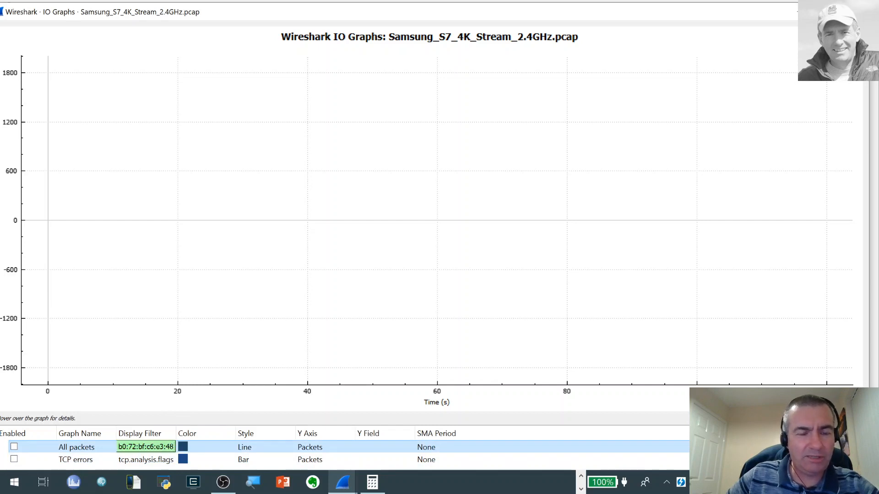
key("Tab")
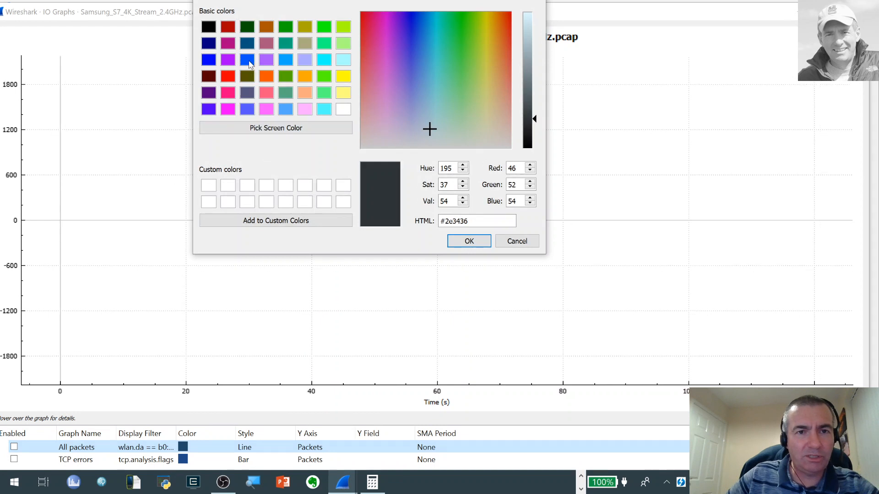
left_click(247, 60)
left_click(464, 241)
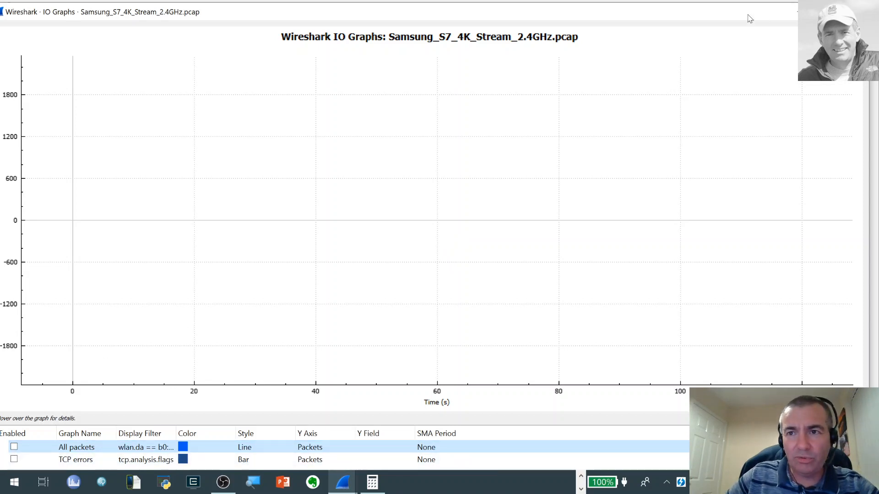
Reposition and resize the I/O graph window so the graph list is accessible, and enable the All packets graph.
mouse_move(749, 19)
left_mouse_down()
mouse_move(763, 10)
mouse_move(741, 26)
left_mouse_up()
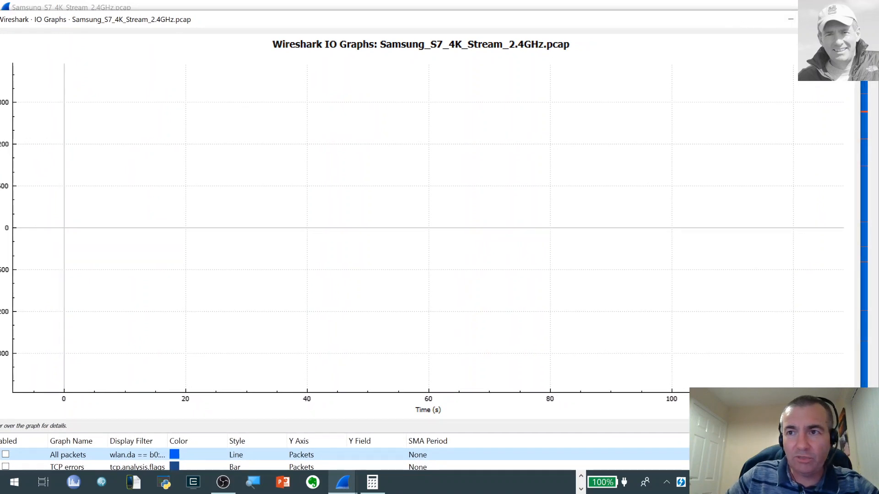
left_click_drag(734, 23, 781, 20)
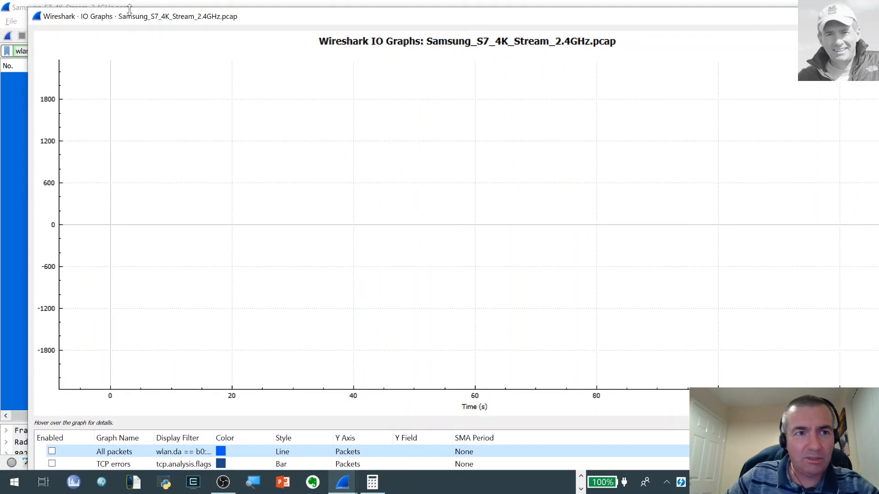
left_click_drag(28, 8, 91, 70)
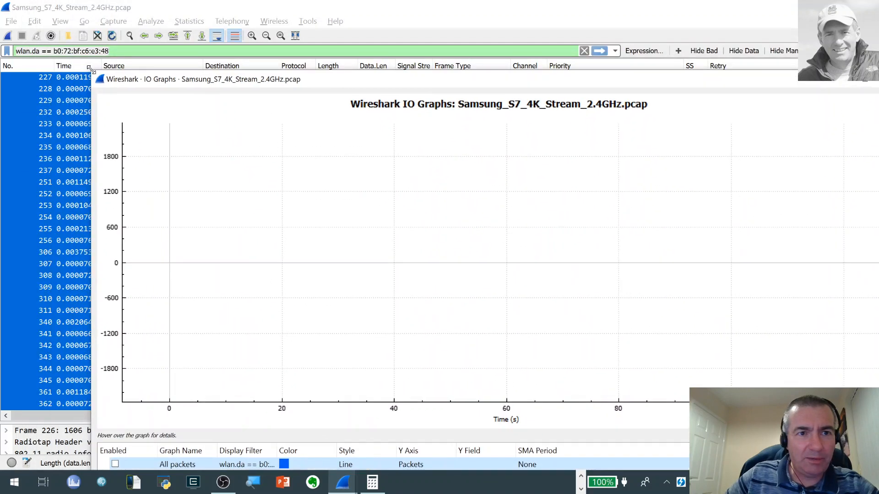
left_click_drag(240, 79, 167, 25)
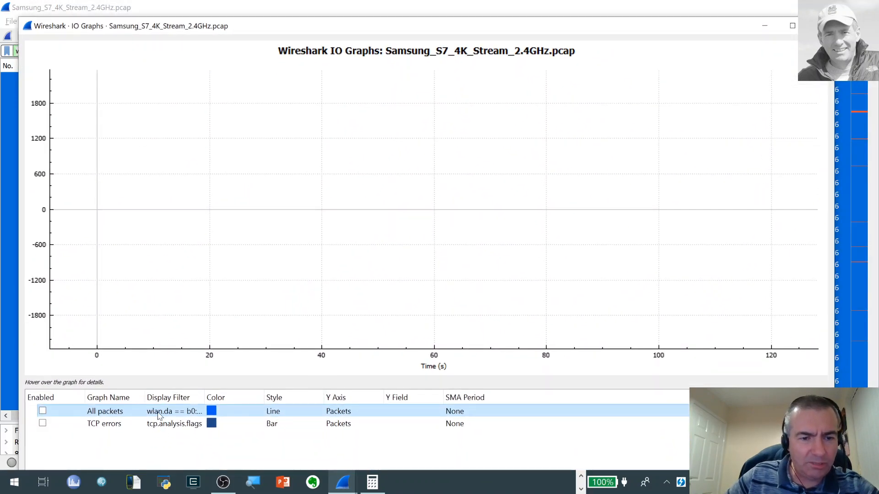
left_click(43, 411)
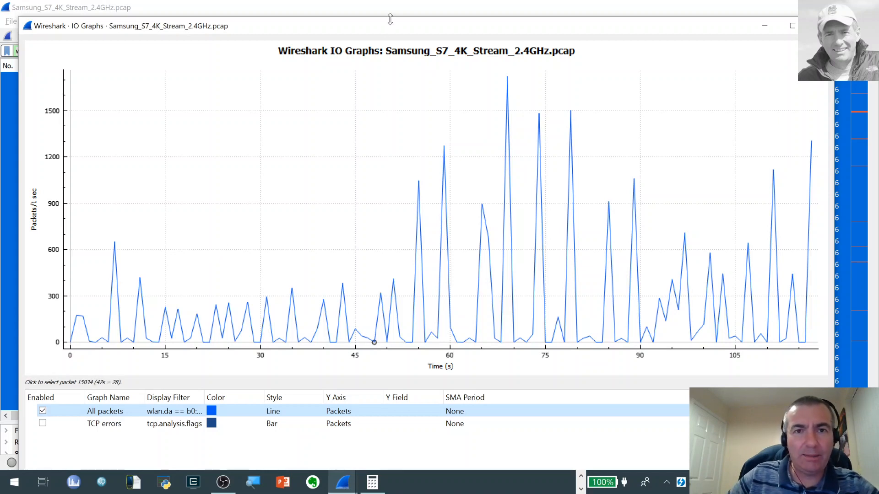
Bring the I/O graph window's lower settings into view and choose an interval of 1 sec.
mouse_move(390, 19)
left_mouse_down()
mouse_move(390, 72)
mouse_move(385, 28)
mouse_move(385, 35)
left_mouse_up()
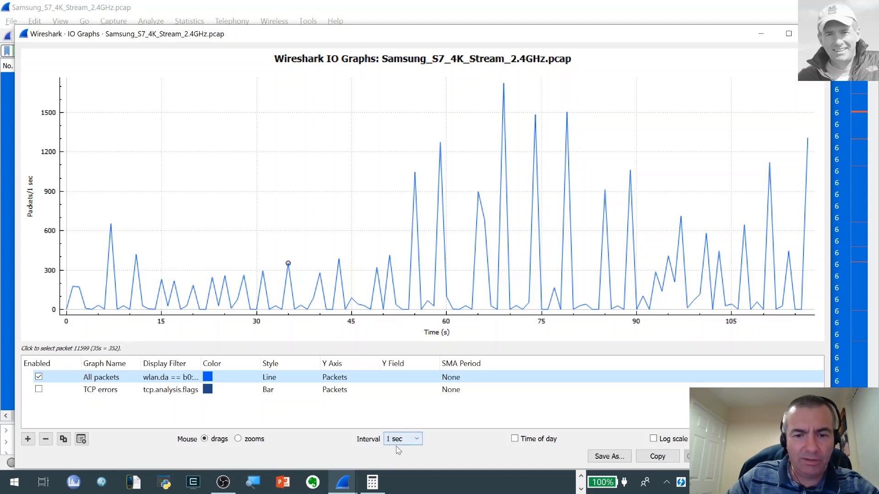
left_click(418, 439)
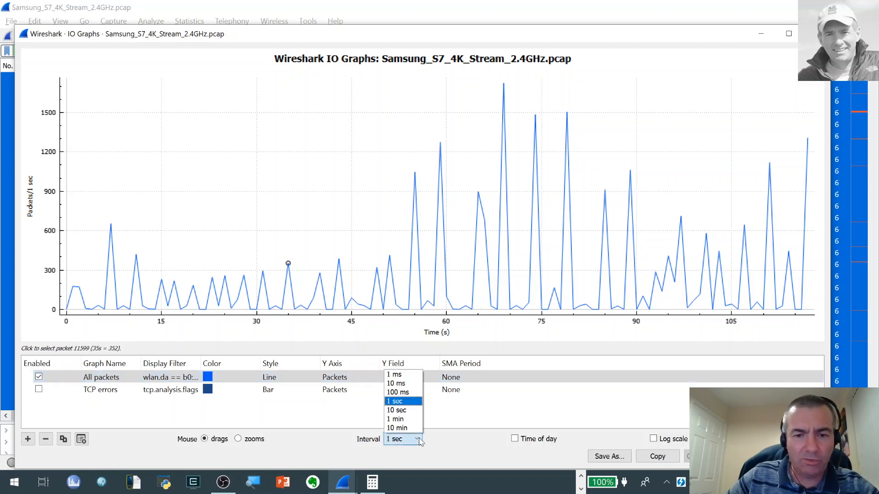
left_click(401, 405)
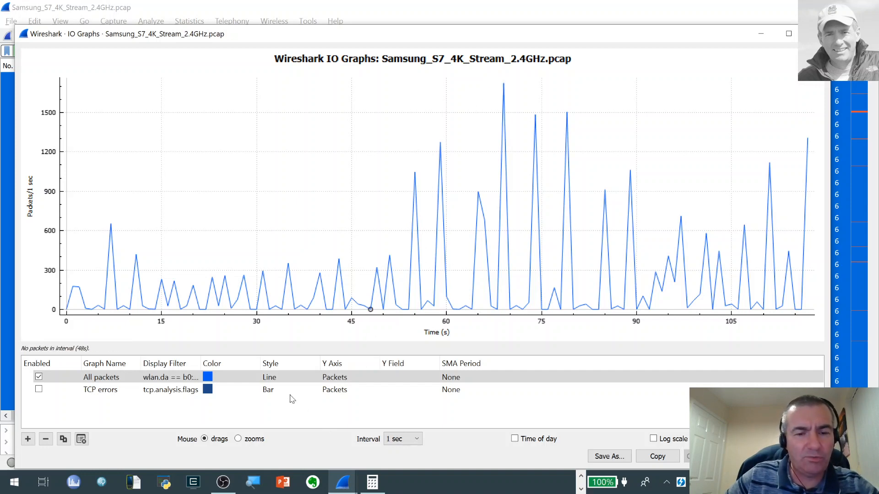
Set the All packets graph's Y axis to SUM(Y Field) and its Y field to data.len.
left_click(273, 381)
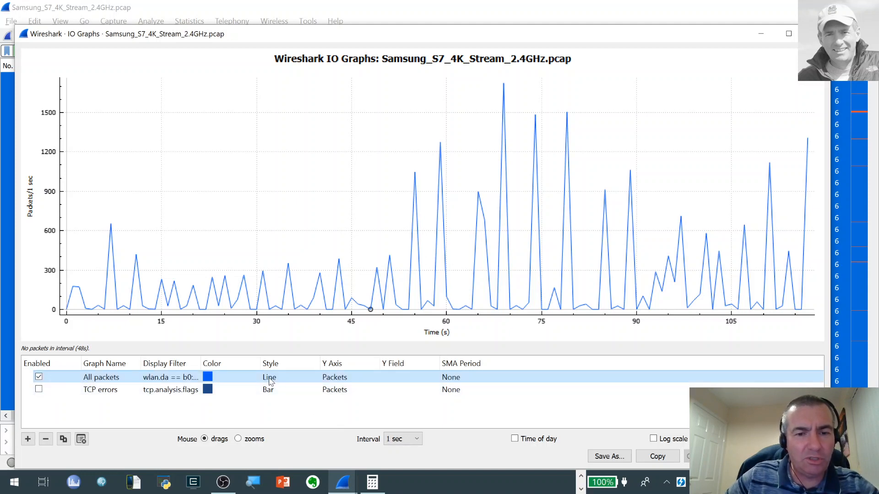
left_click(339, 381)
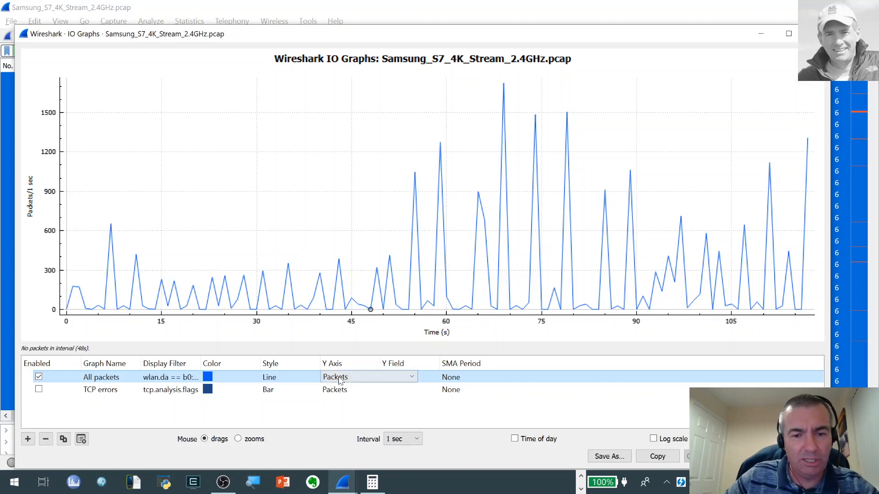
left_click(339, 381)
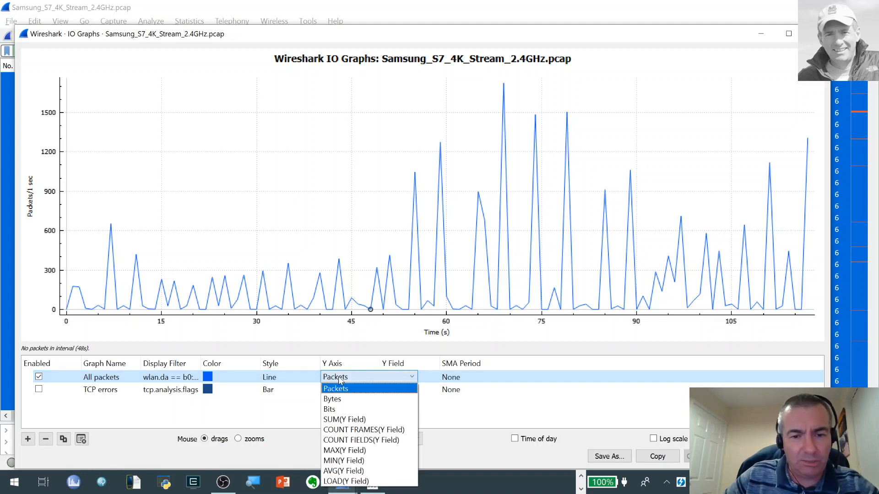
left_click(345, 419)
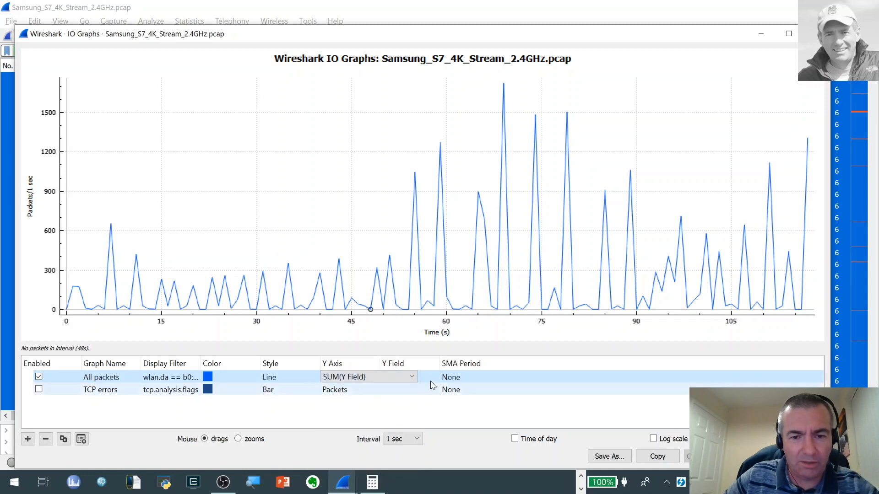
left_click(405, 379)
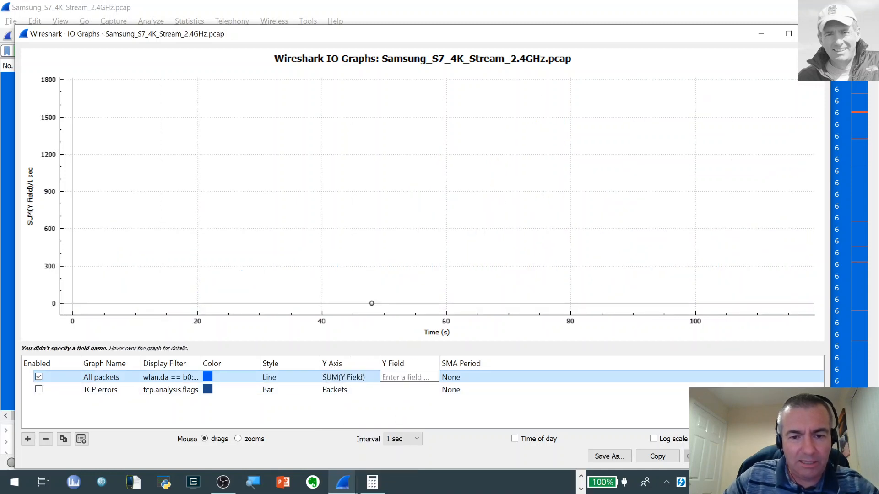
type("data")
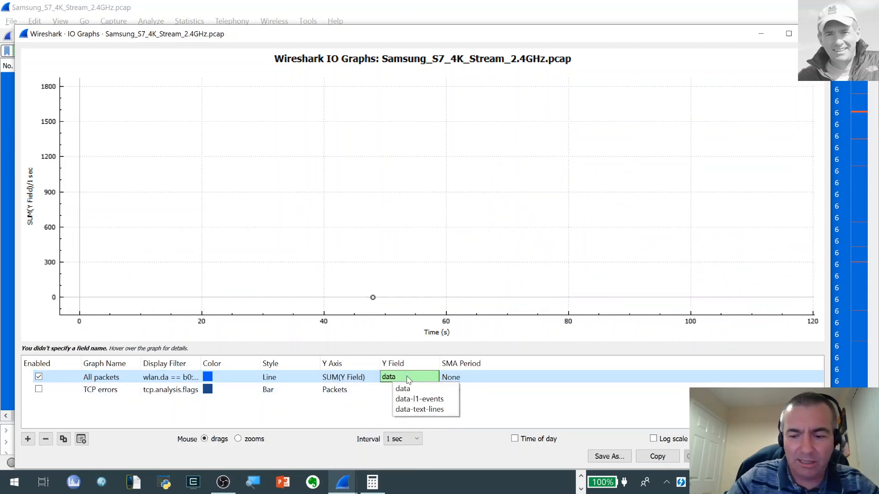
type(".len")
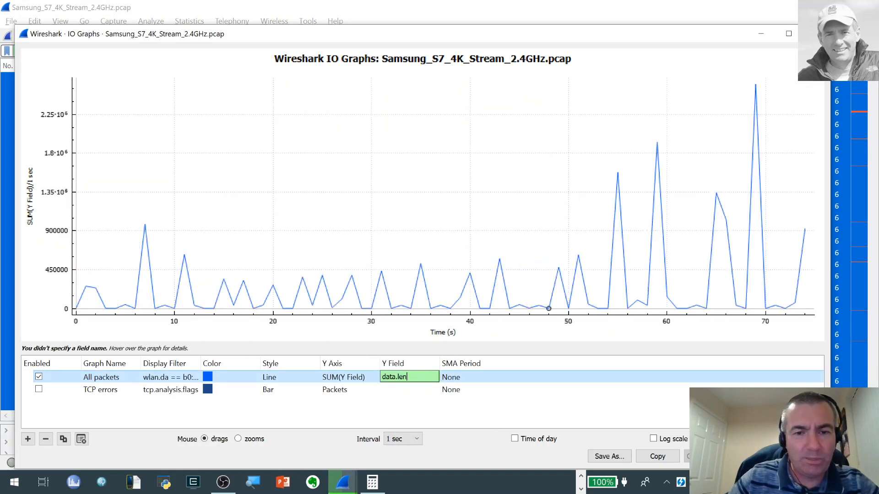
key("Return")
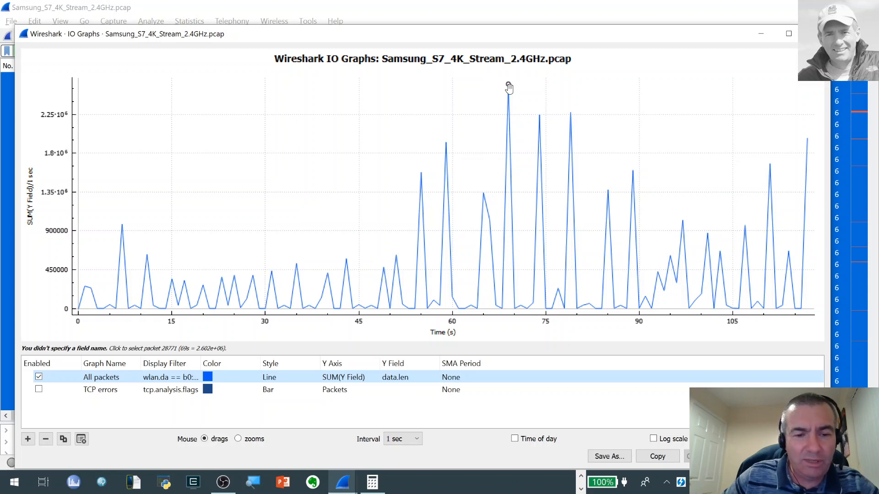
Switch to Calculator, multiply the peak value of 2,600,000 octets by 8, and minimize the calculator.
key("alt+Tab")
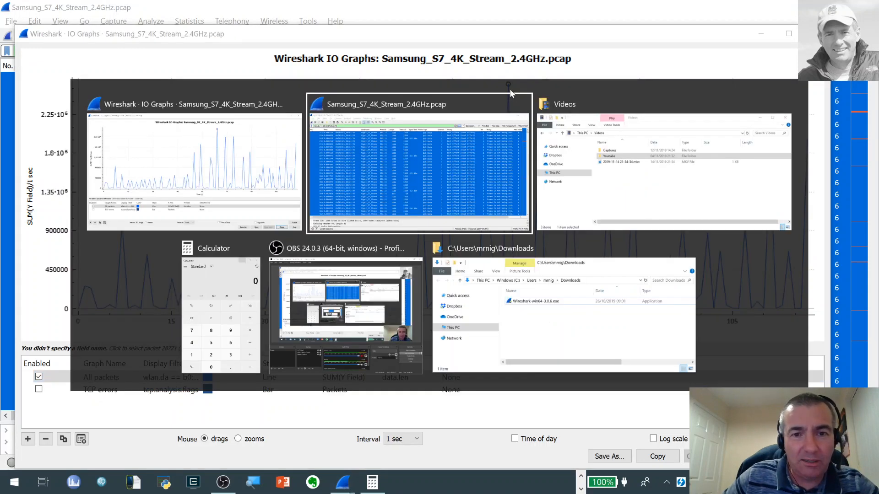
key("Tab")
key("Tab")
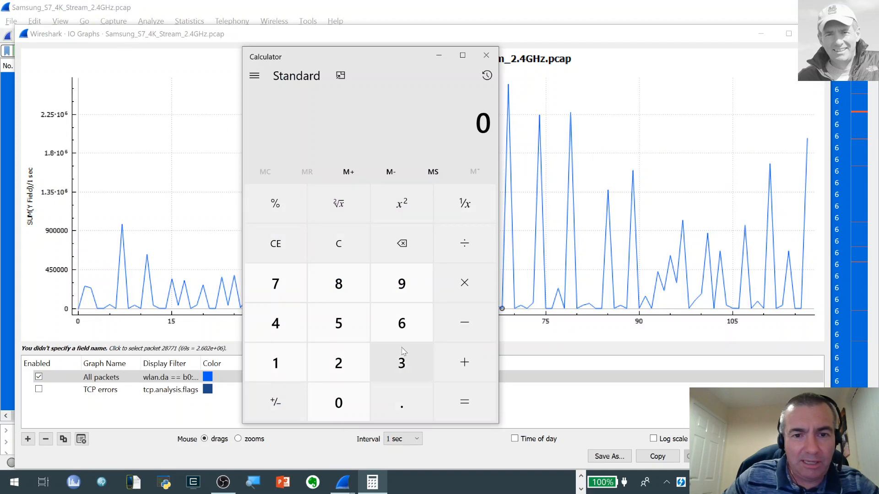
left_click(339, 363)
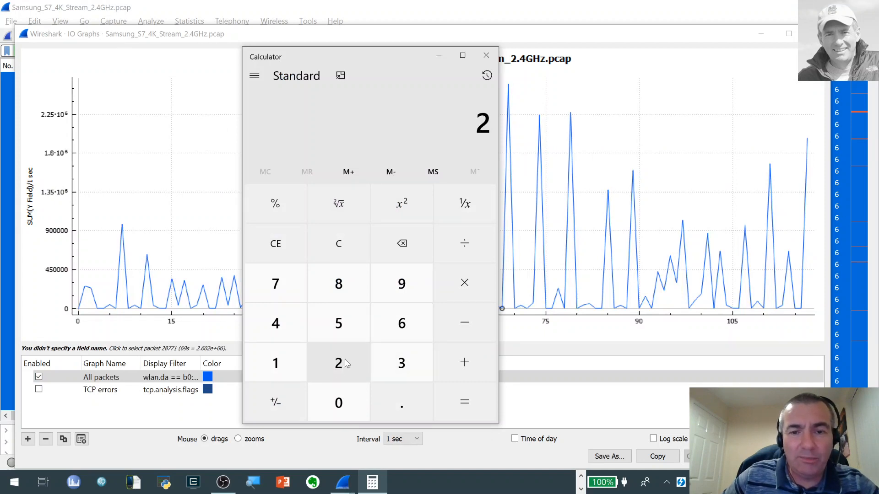
left_click(412, 327)
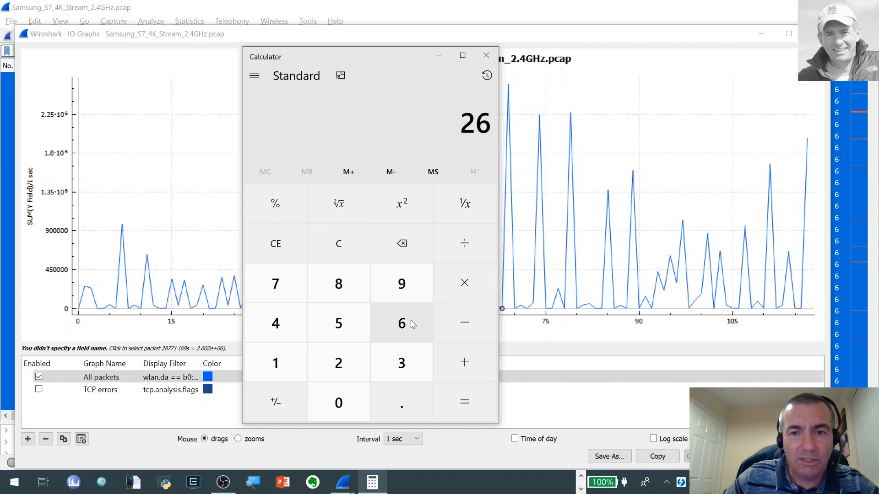
left_click(355, 403)
left_click(342, 402)
left_click(341, 402)
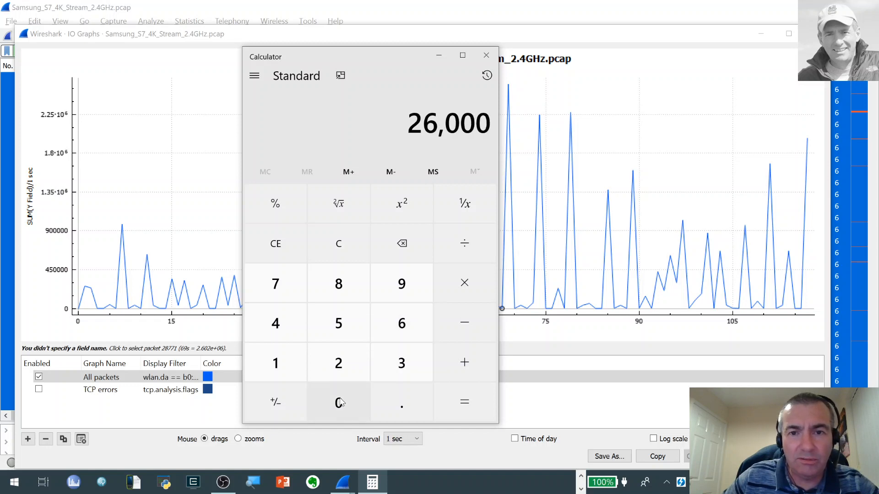
left_click(341, 403)
left_click(341, 402)
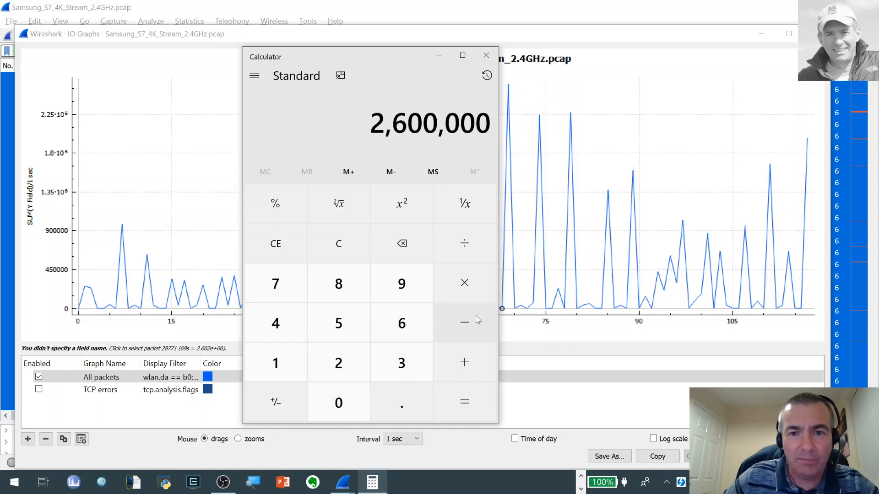
left_click(463, 294)
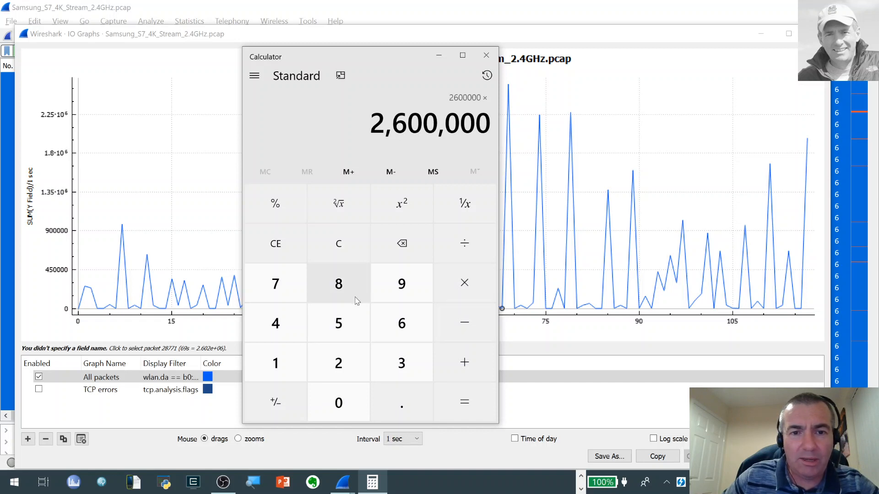
left_click(339, 287)
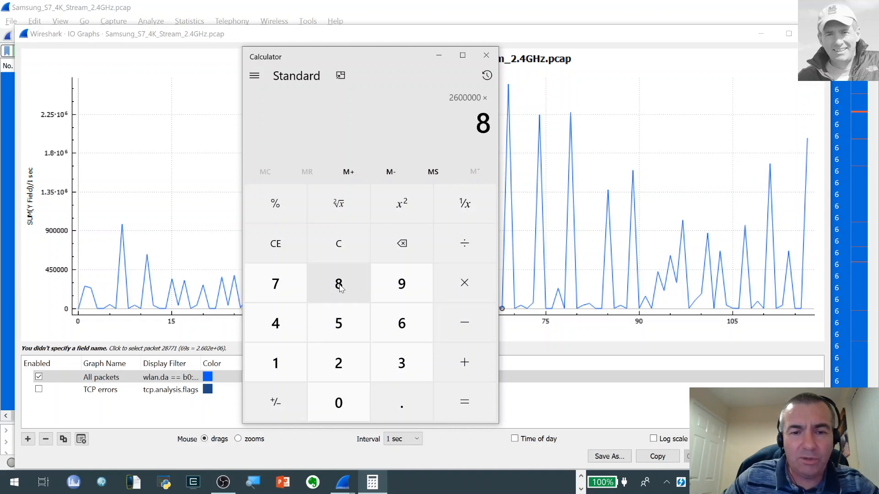
left_click(466, 411)
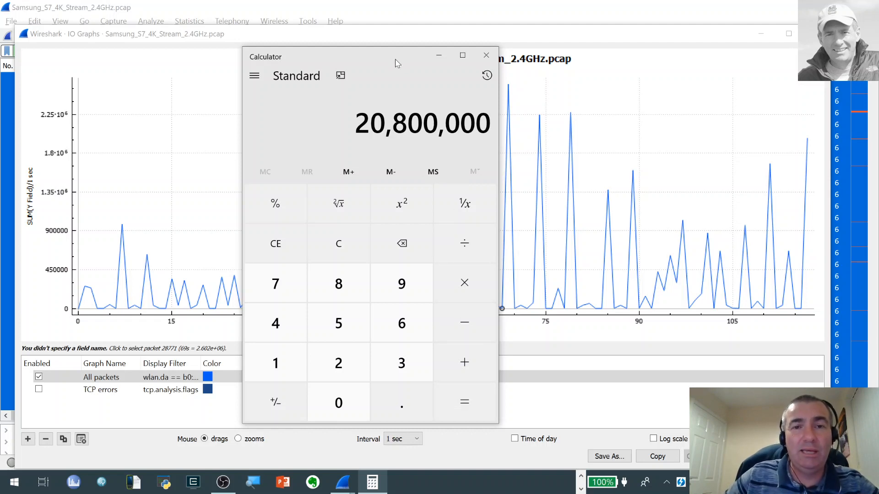
left_click_drag(387, 55, 331, 76)
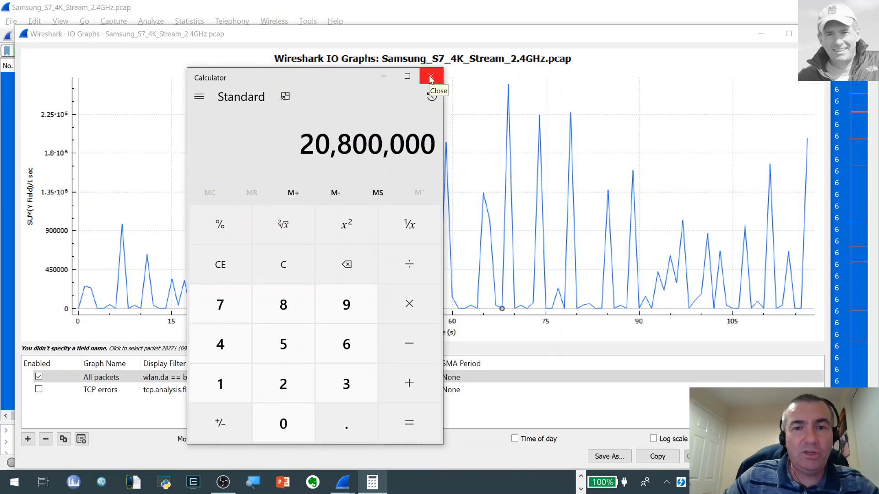
left_click(383, 78)
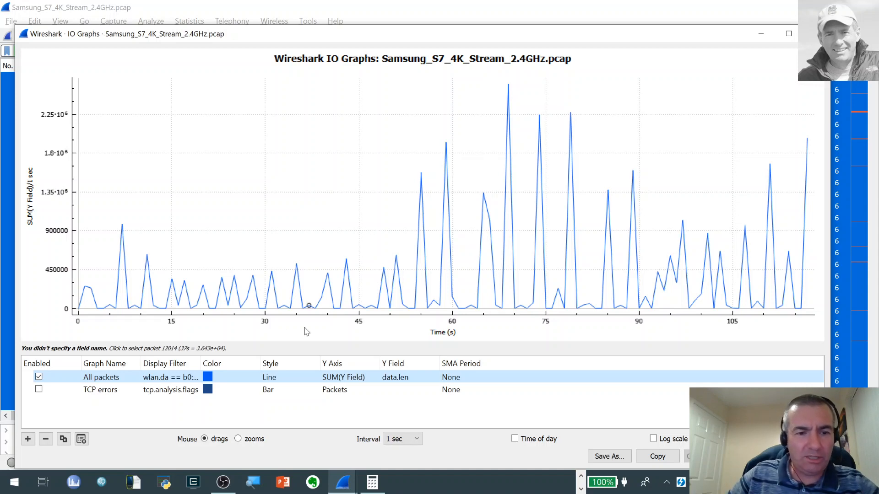
Rename the All packets graph to Data_To_S7_Octets and delete the TCP errors graph from the list.
double_click(104, 378)
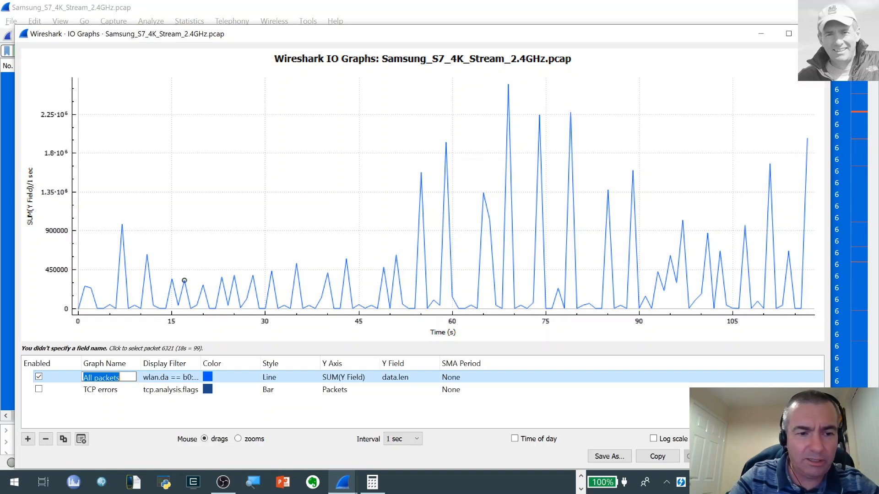
type("Data")
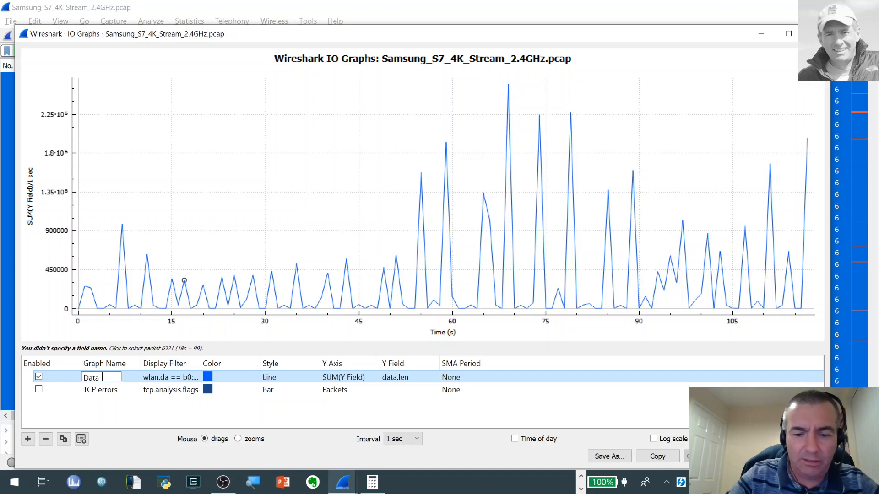
type(" To S")
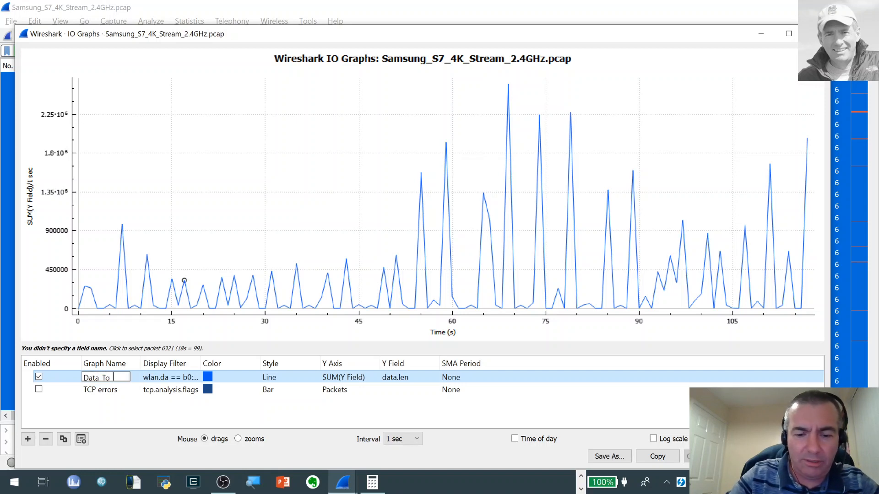
type("7")
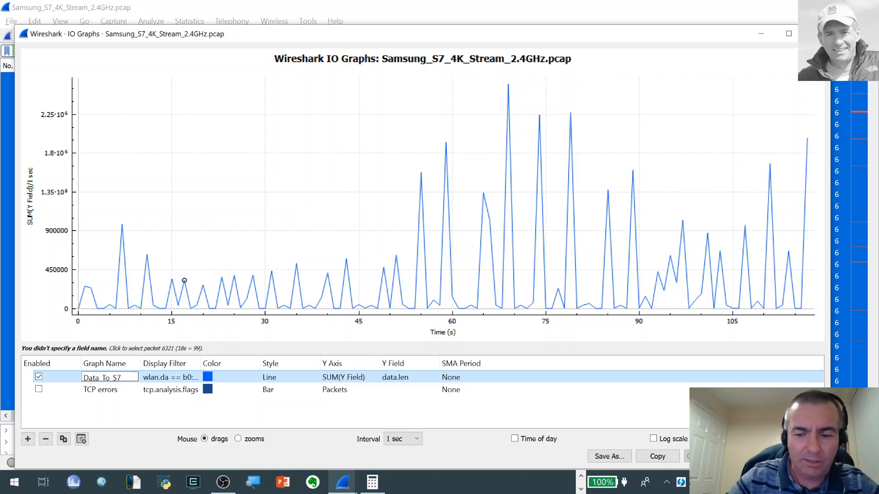
type(" Octets")
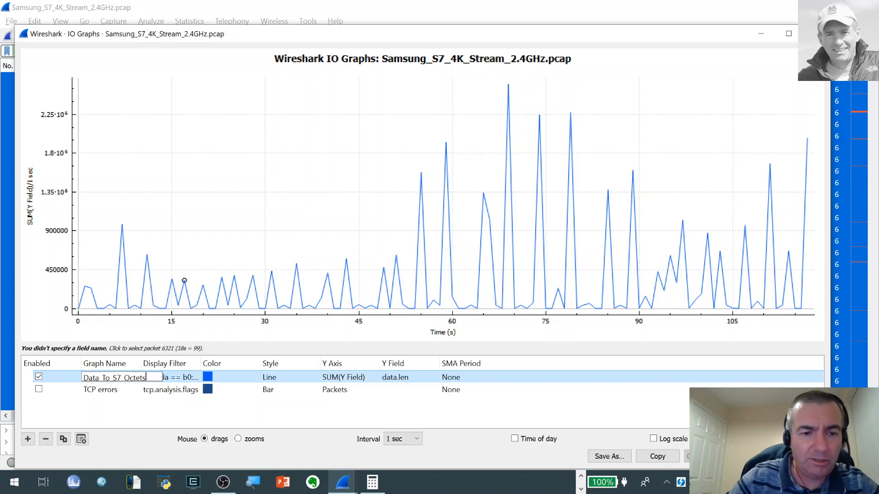
key("Return")
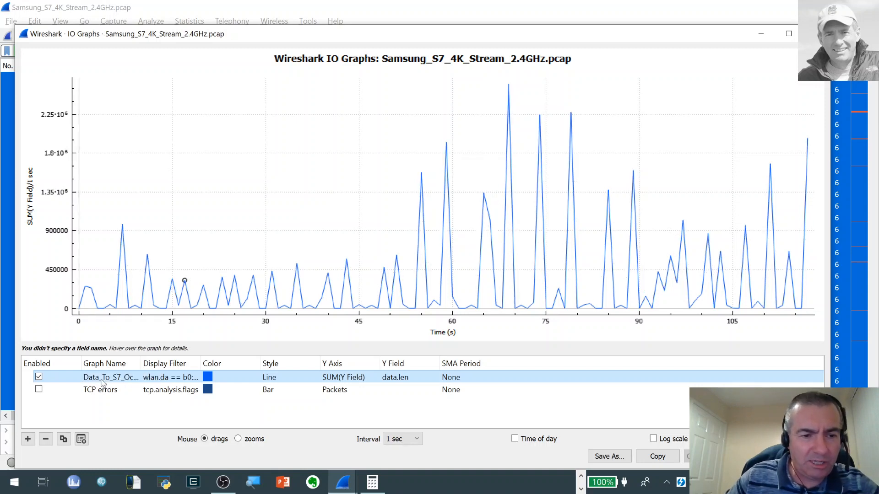
left_click(90, 392)
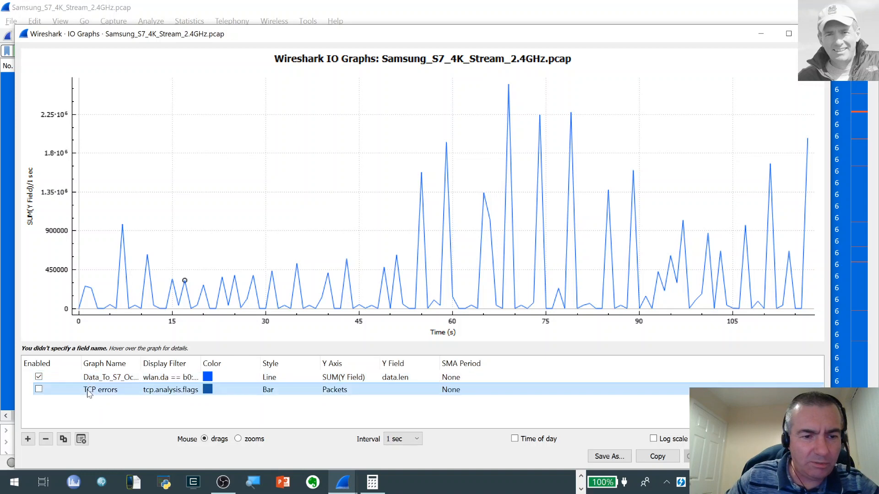
left_click(46, 439)
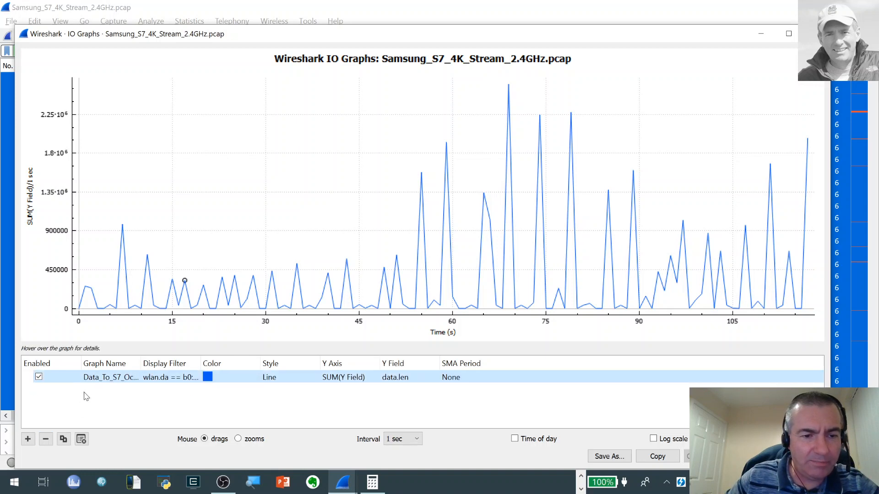
Duplicate the Data_To_S7_Octets graph and rename the copy as Frames_To_S7.
left_click(63, 440)
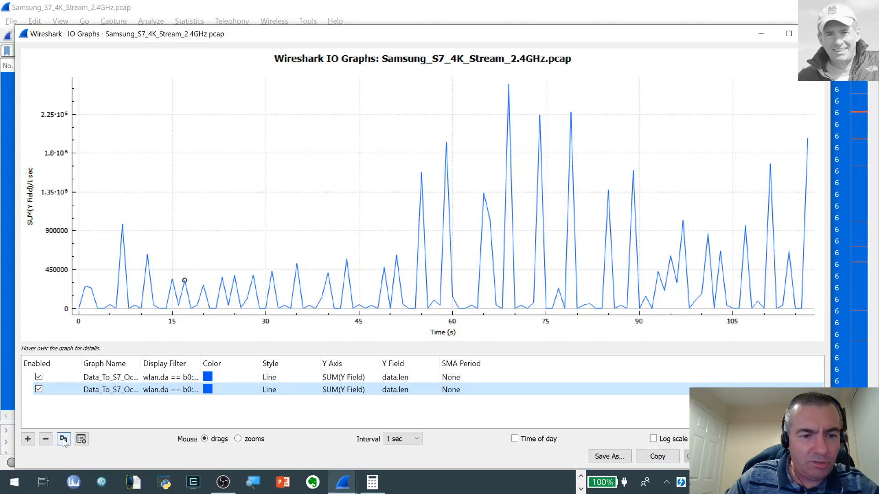
double_click(94, 390)
left_click(95, 390)
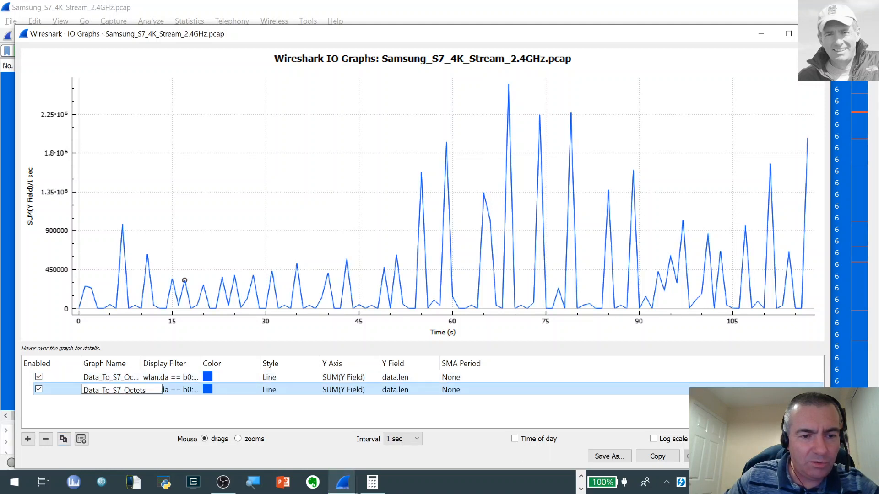
left_click_drag(99, 390, 76, 394)
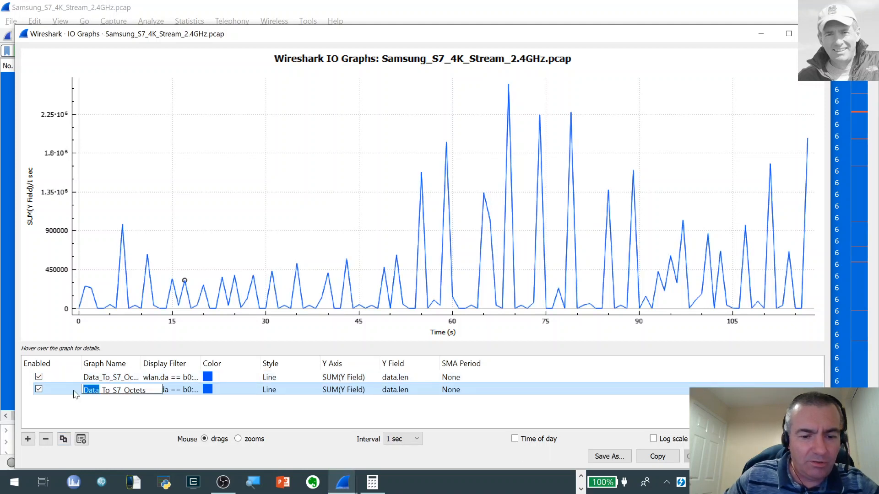
key("BackSpace")
type("Frames")
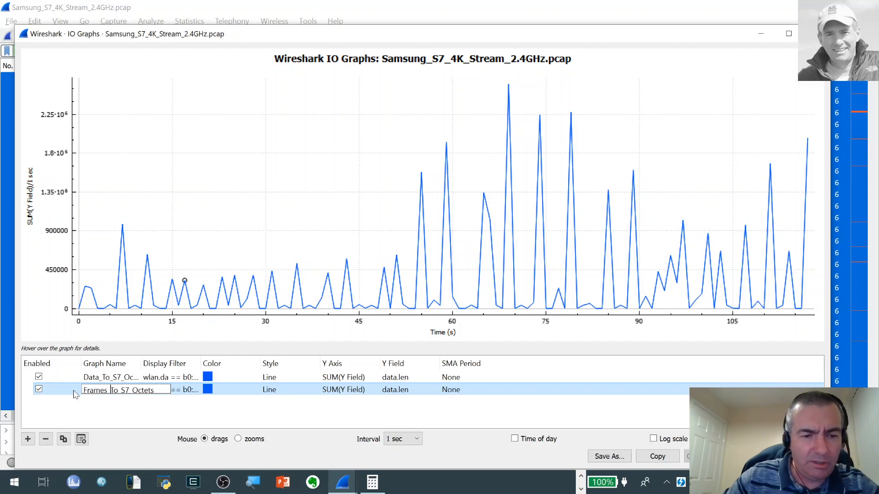
key("End")
key("BackSpace")
key("BackSpace")
key("BackSpace")
key("BackSpace")
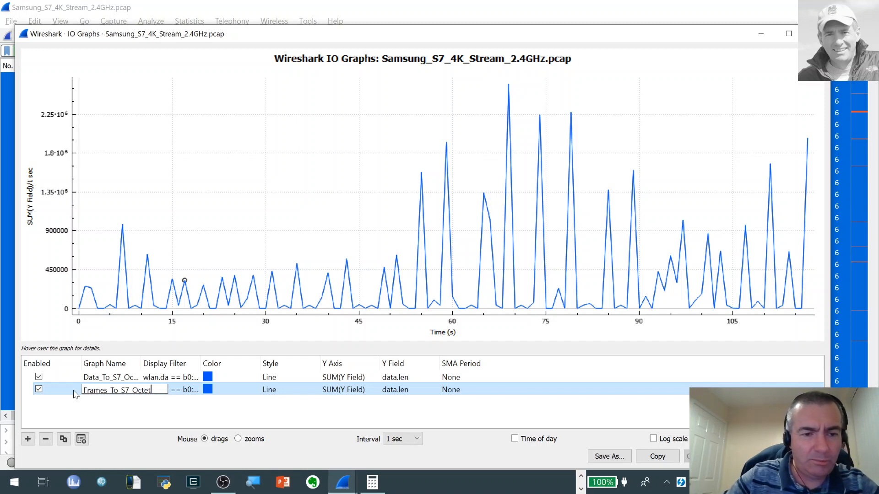
key("BackSpace")
key("BackSpace")
key("BackSpace")
key("Return")
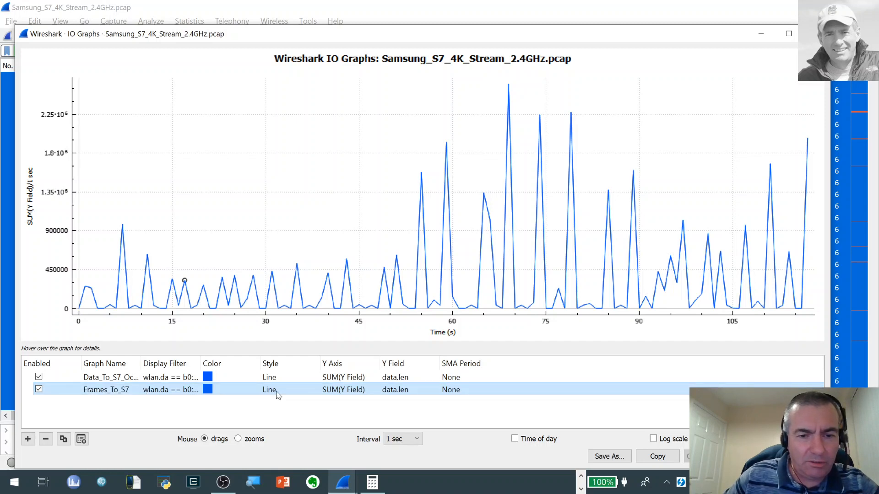
Clear the Y field of the Frames_To_S7 graph and set its Y axis to Packets.
double_click(400, 390)
key("BackSpace")
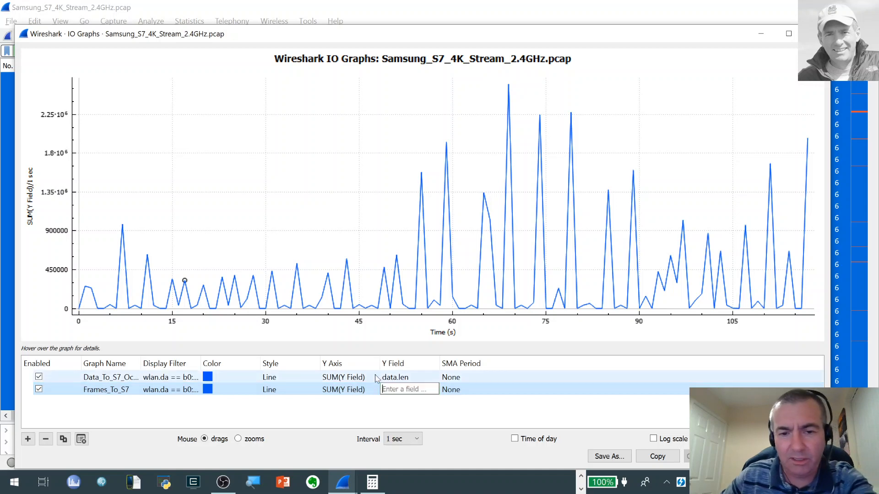
double_click(349, 394)
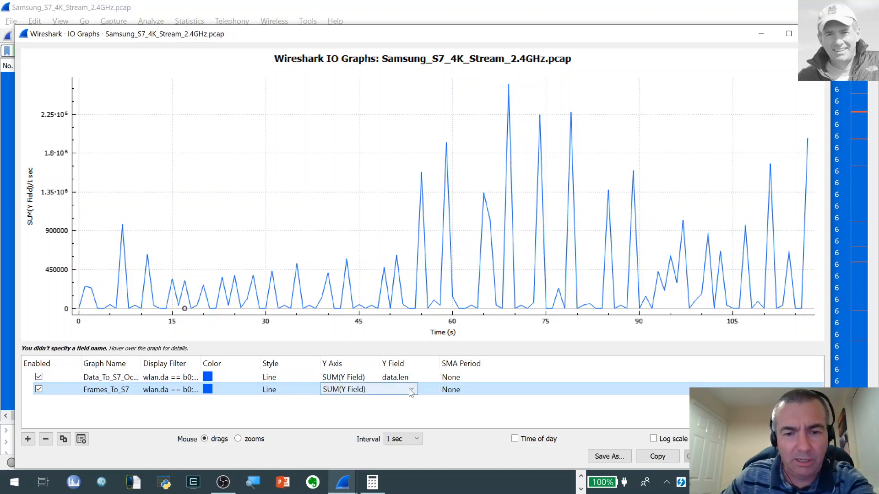
left_click(410, 390)
left_click(348, 286)
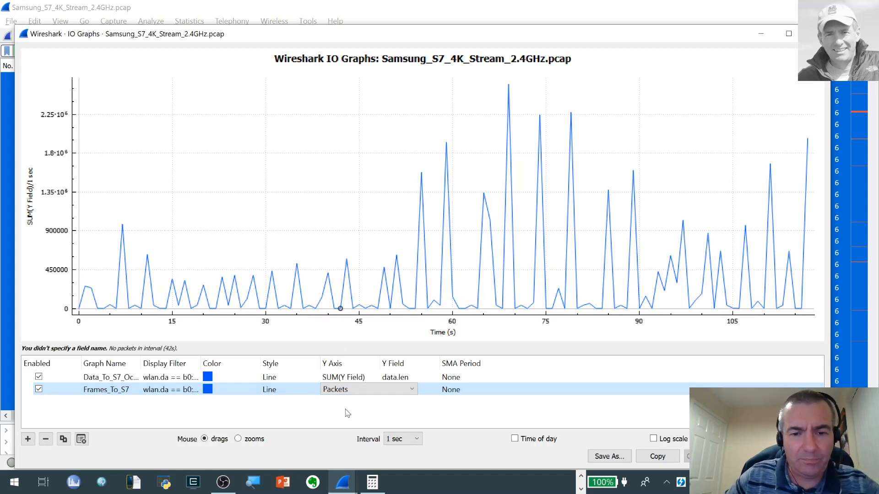
Disable the Data_To_S7_Octets graph and change the style of the Frames_To_S7 graph to Bar.
left_click(39, 377)
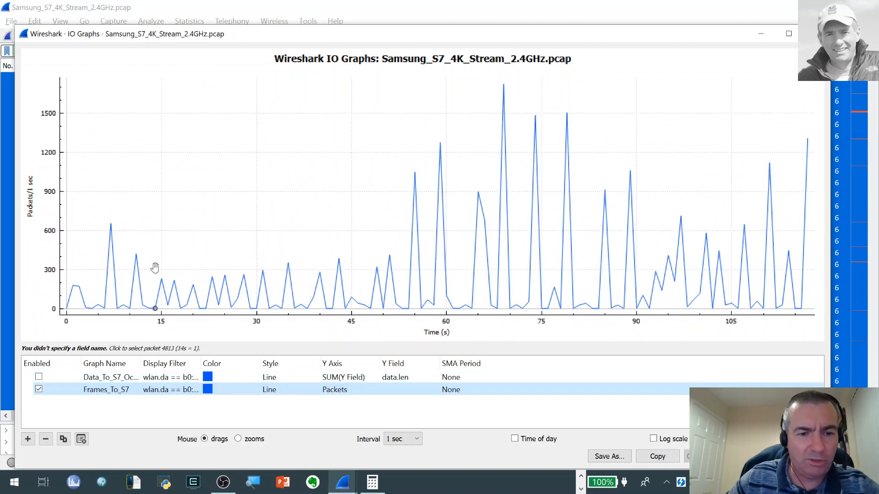
double_click(277, 393)
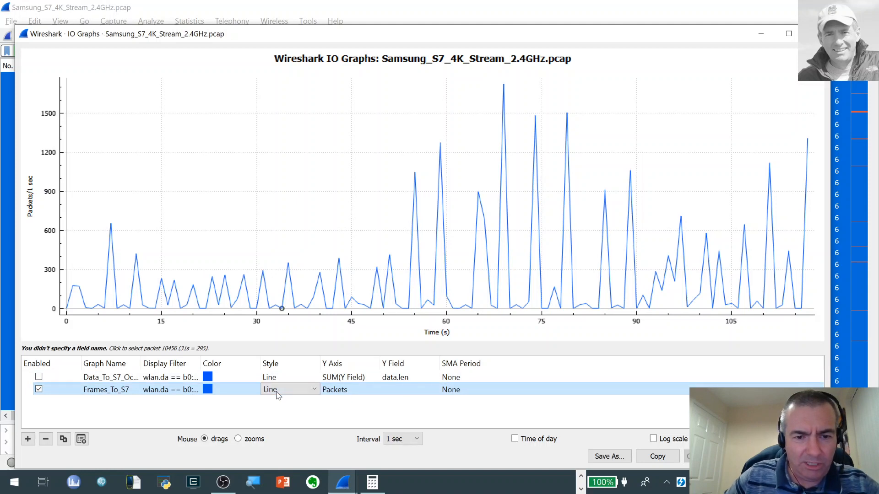
left_click(317, 391)
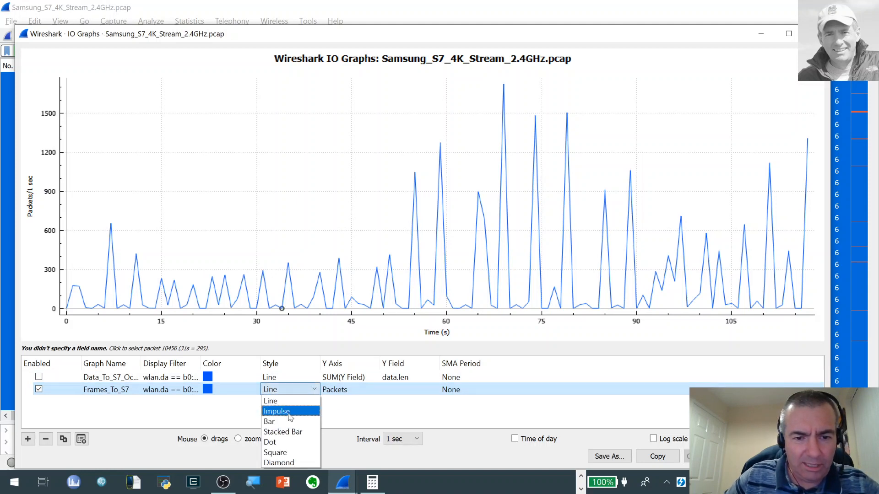
left_click(274, 423)
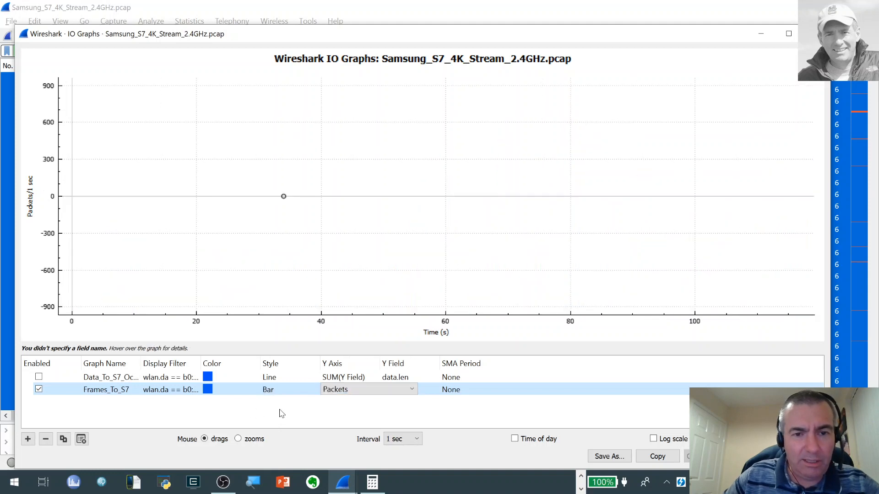
left_click(325, 389)
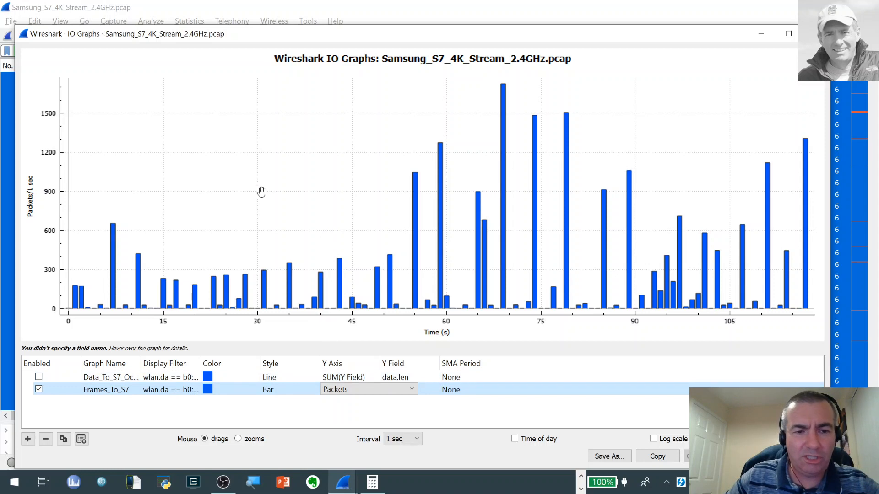
Duplicate the Frames_To_S7 graph and rename the copy as Retries_To_S7.
left_click(99, 392)
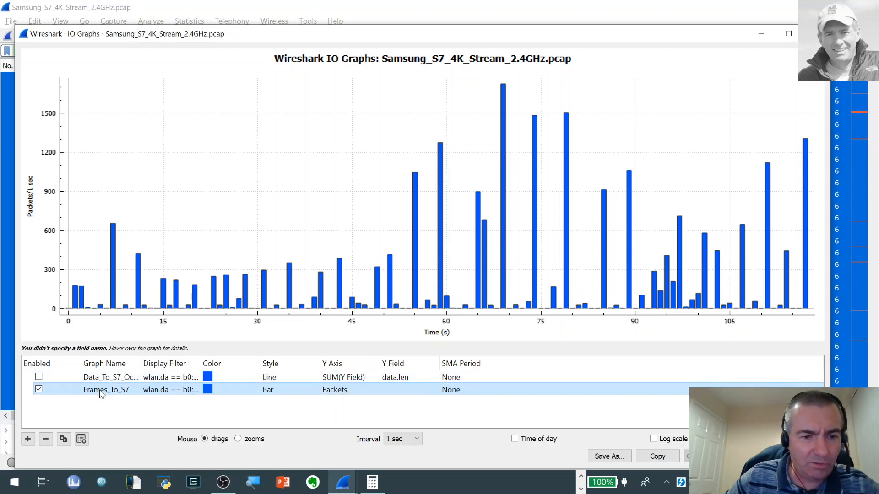
left_click(64, 439)
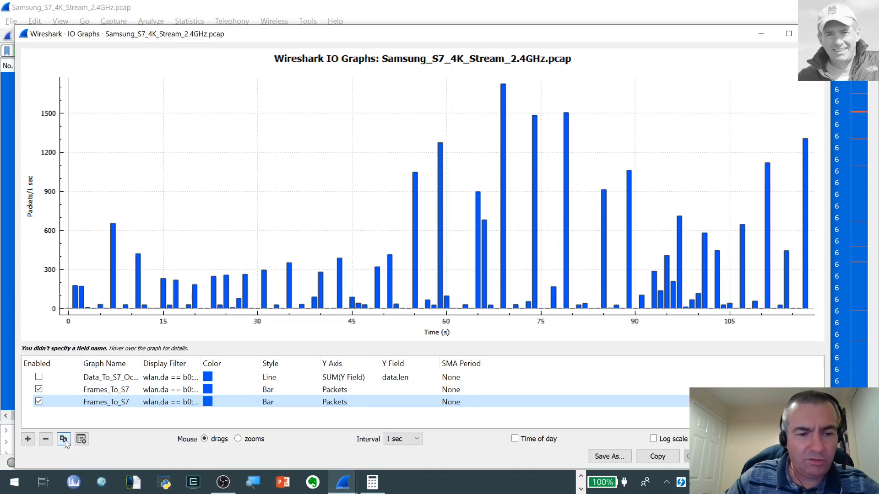
double_click(117, 405)
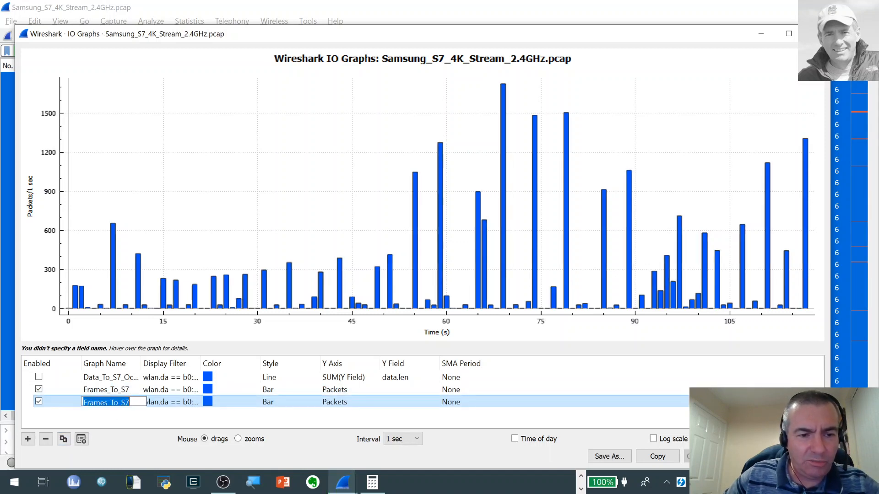
left_click(135, 403)
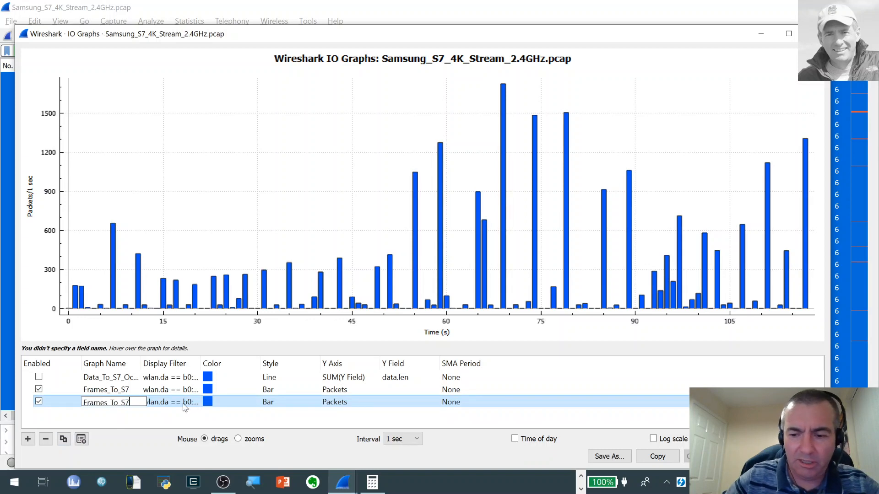
type("_")
key("BackSpace")
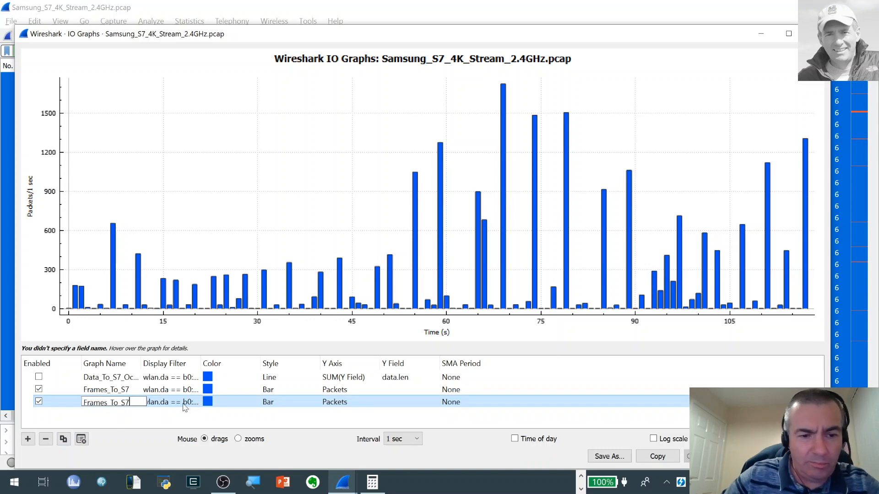
key("Left")
key("Left")
key("Left")
key("BackSpace")
key("BackSpace")
key("BackSpace")
key("BackSpace")
key("BackSpace")
key("BackSpace")
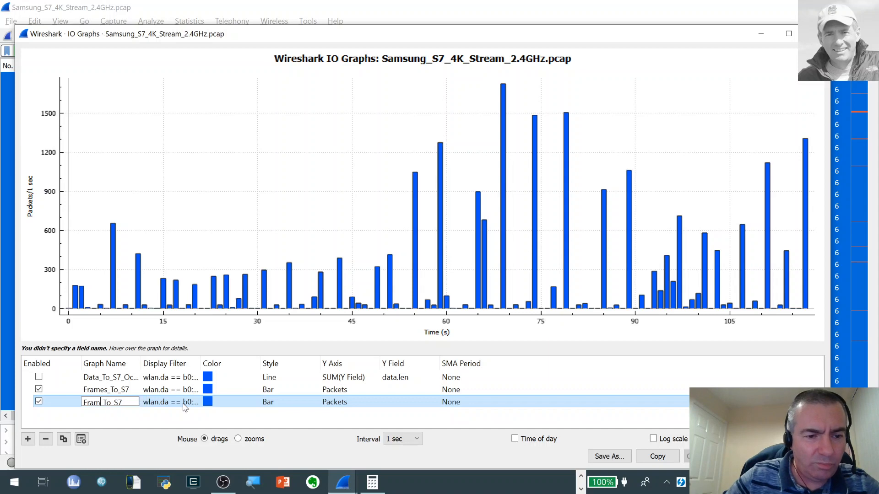
type("Re")
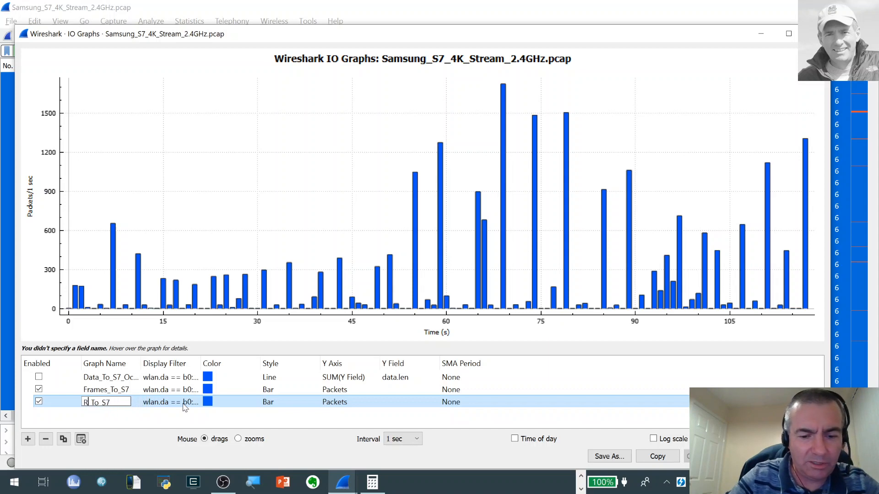
type("tries")
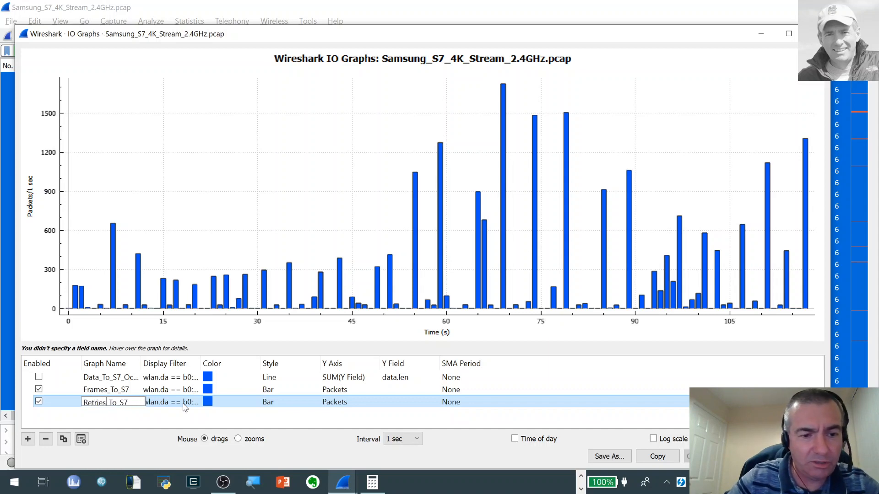
key("Return")
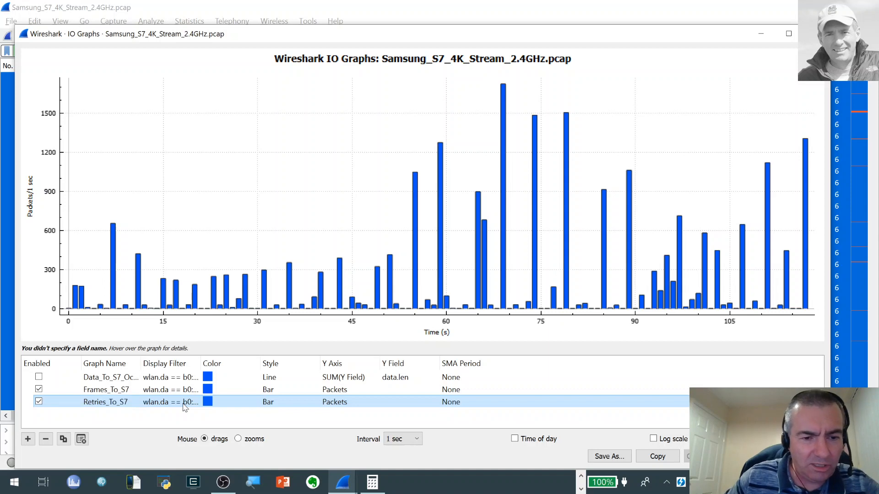
Switch to the main capture window, enlarge the packet details area, and expand the Frame Control Field and Flags of frame 226.
double_click(169, 403)
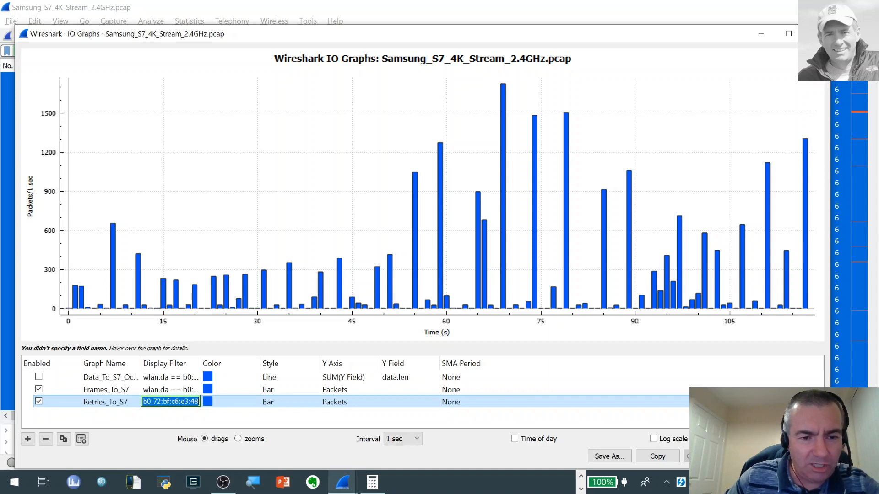
key("End")
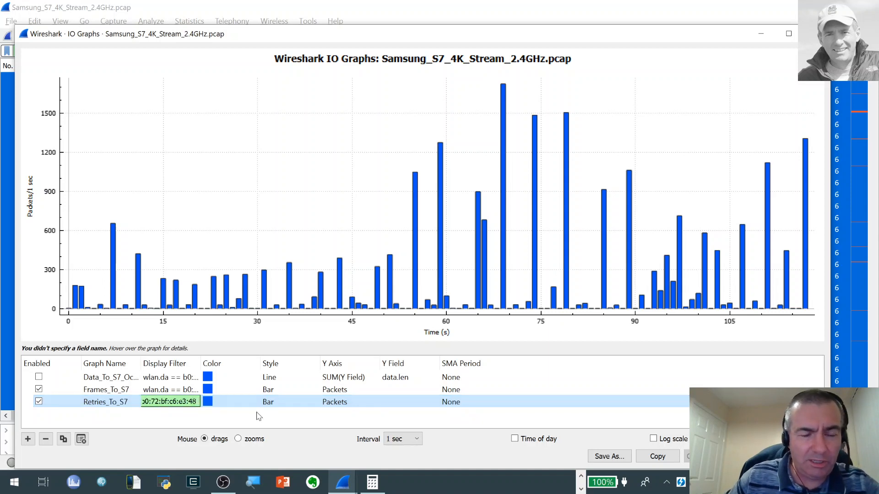
left_click(209, 8)
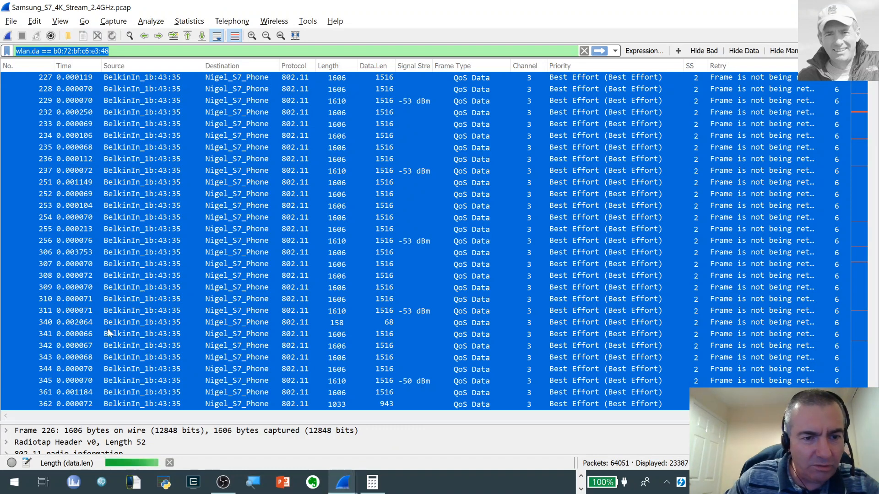
left_click_drag(196, 421, 196, 180)
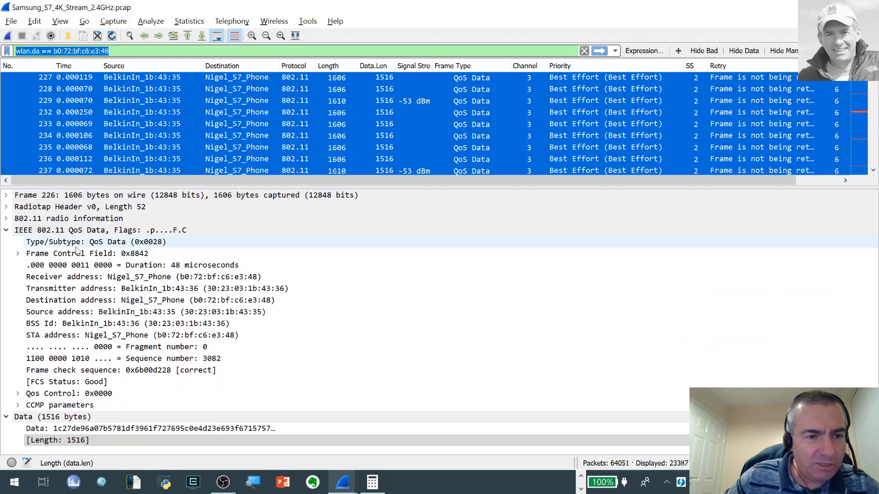
left_click(18, 253)
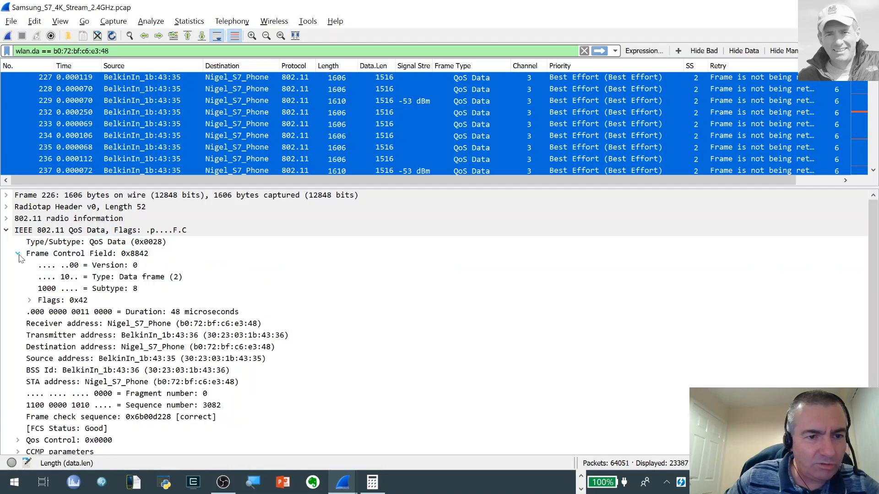
left_click(29, 301)
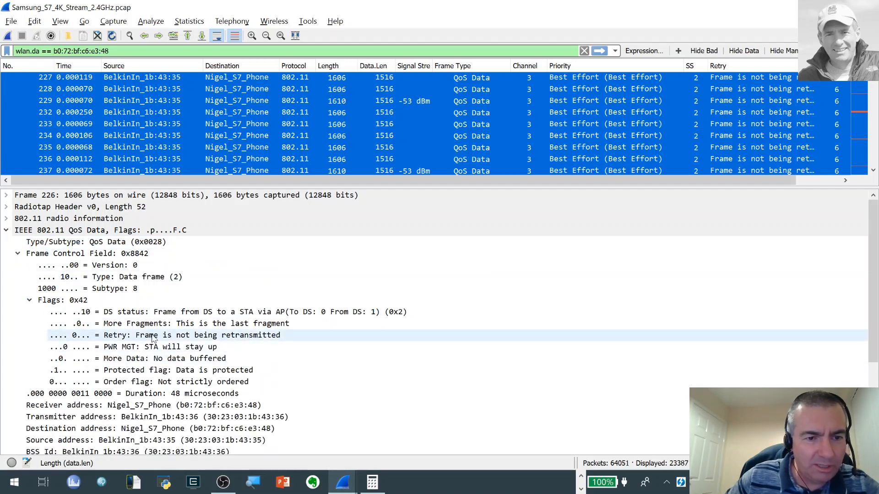
Prepare a display filter from the Retry flag and edit it to wlan.fc.retry == 1.
right_click(115, 339)
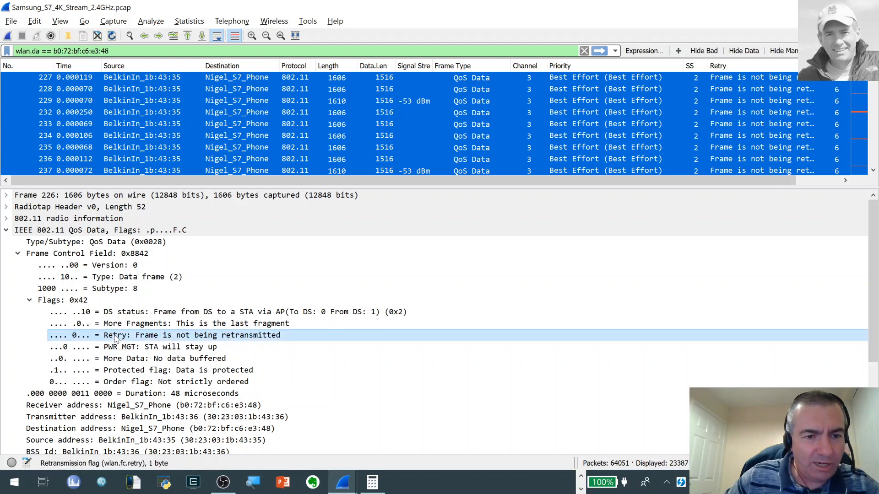
mouse_move(170, 157)
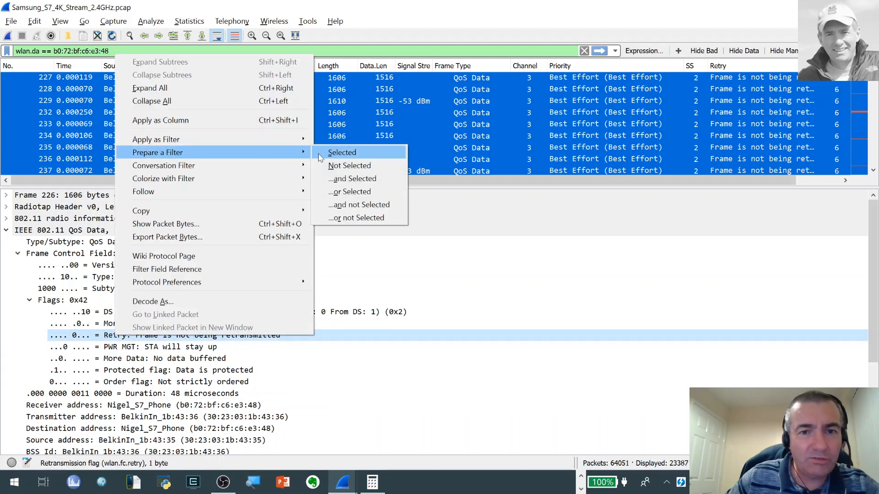
left_click(342, 153)
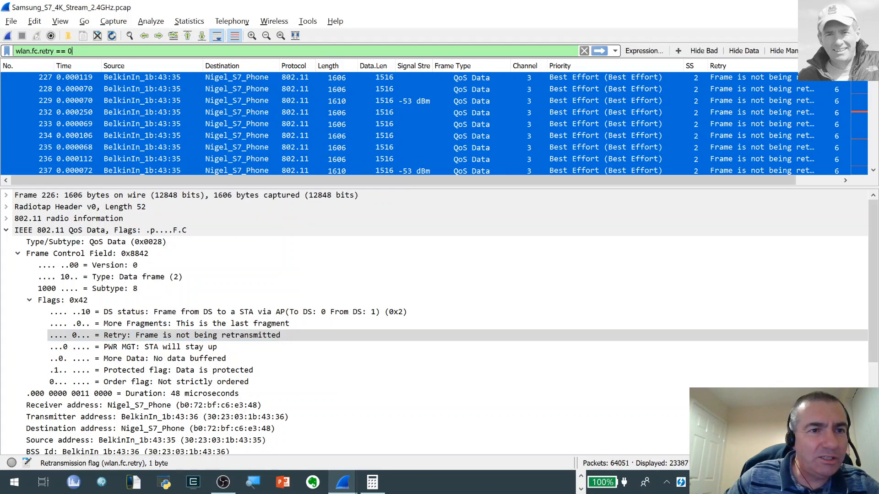
left_click_drag(73, 51, 17, 50)
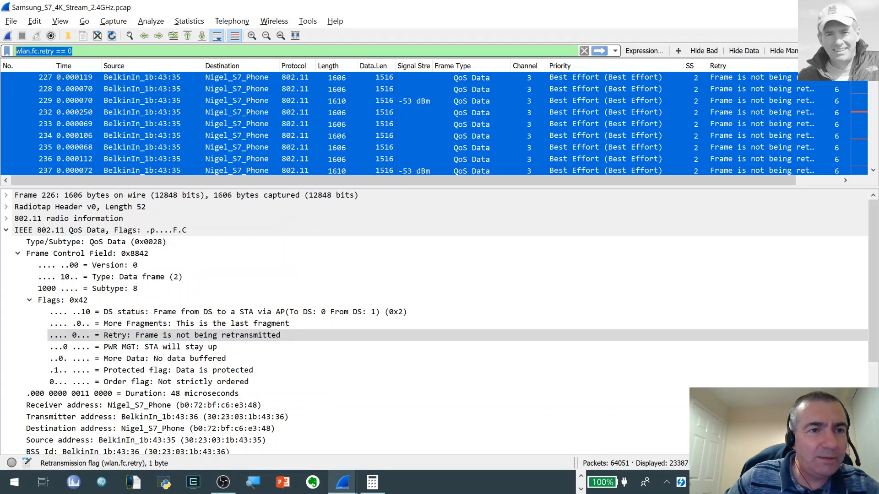
left_click(86, 51)
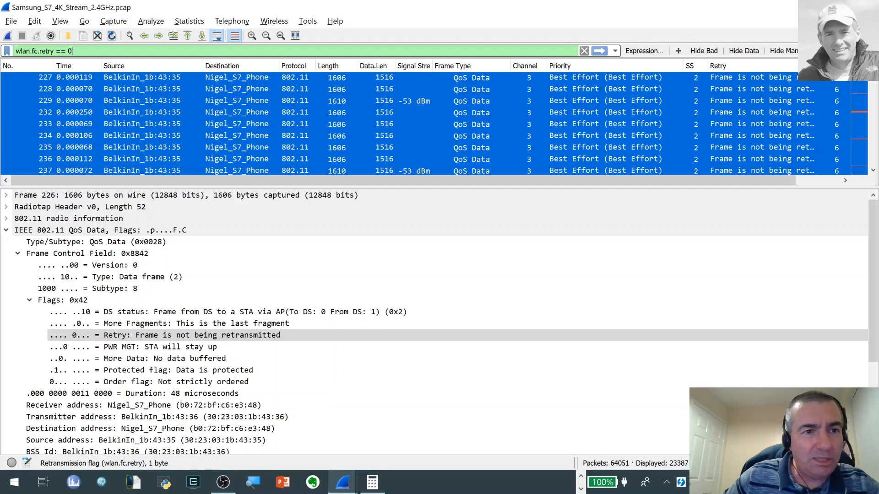
key("BackSpace")
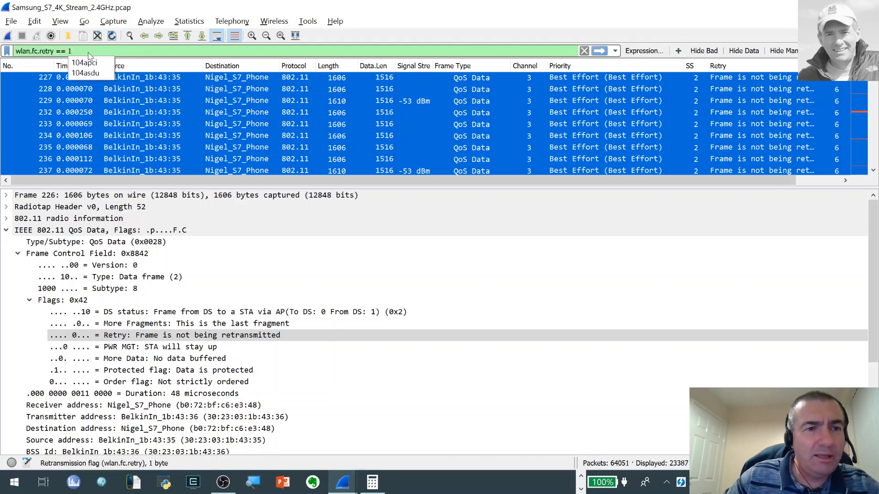
Complete the display filter as wlan.fc.retry == 1, copy it without applying it, and return to the IO Graphs window.
type("1")
left_click_drag(72, 51, 15, 51)
key("ctrl+c")
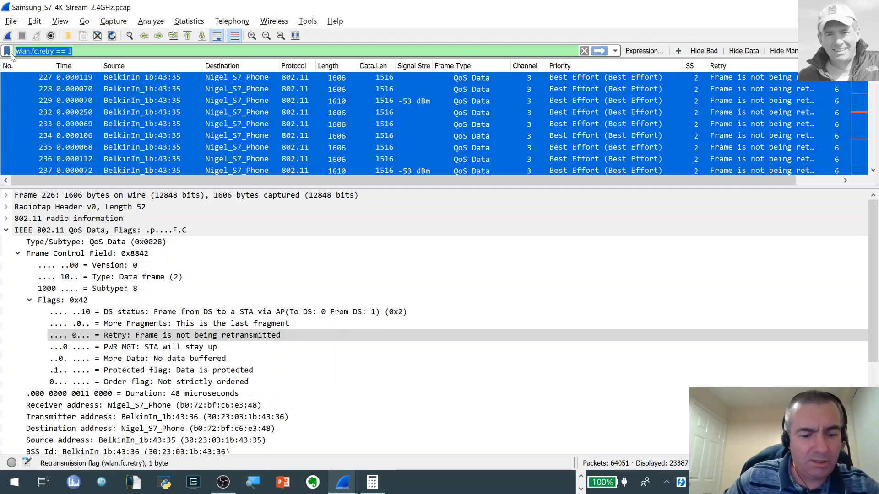
key("alt+Tab")
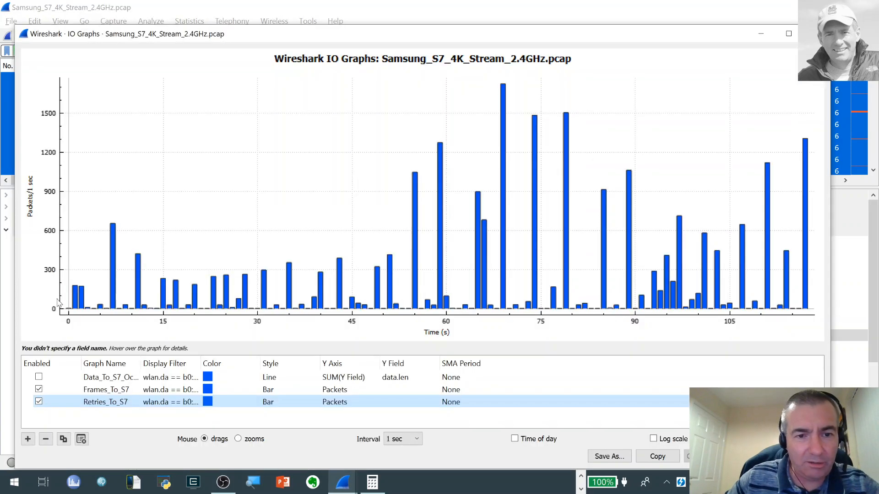
Append && wlan.fc.retry == 1 to the display filter of the Retries_To_S7 graph.
double_click(183, 402)
key("End")
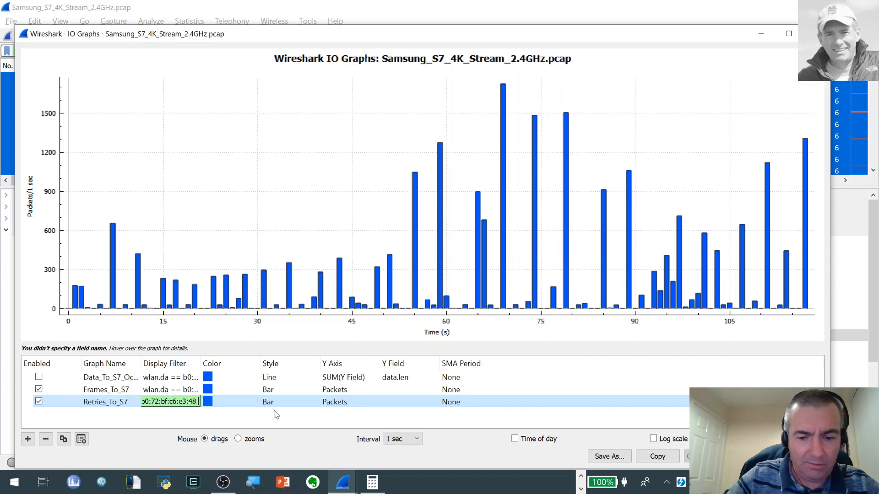
type("&&")
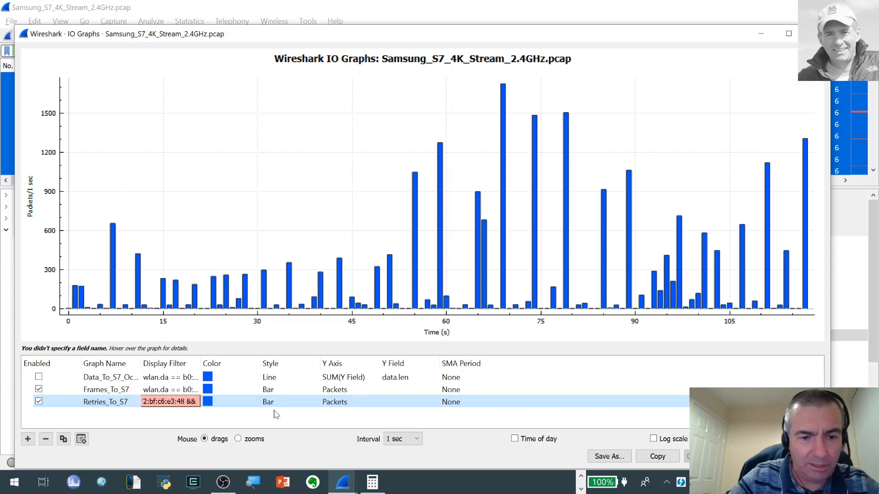
key("ctrl+v")
key("Return")
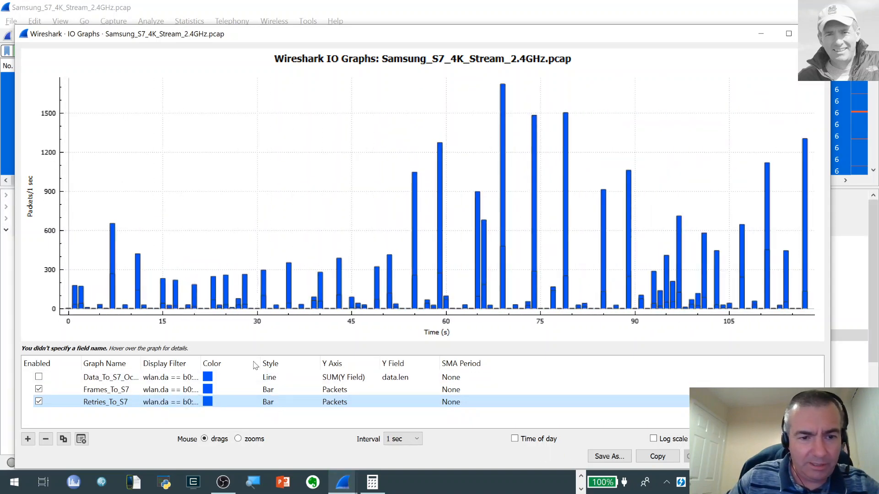
Set the color of the Retries_To_S7 graph to red (#ff0000).
double_click(208, 405)
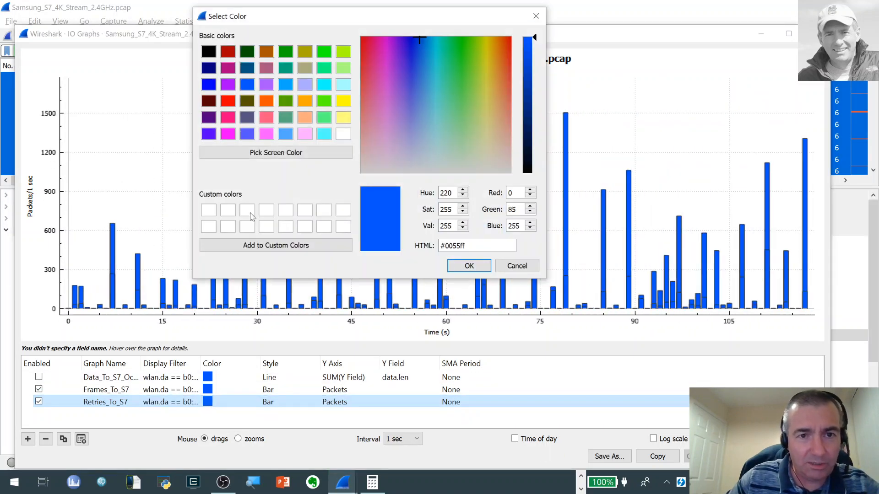
left_click(230, 103)
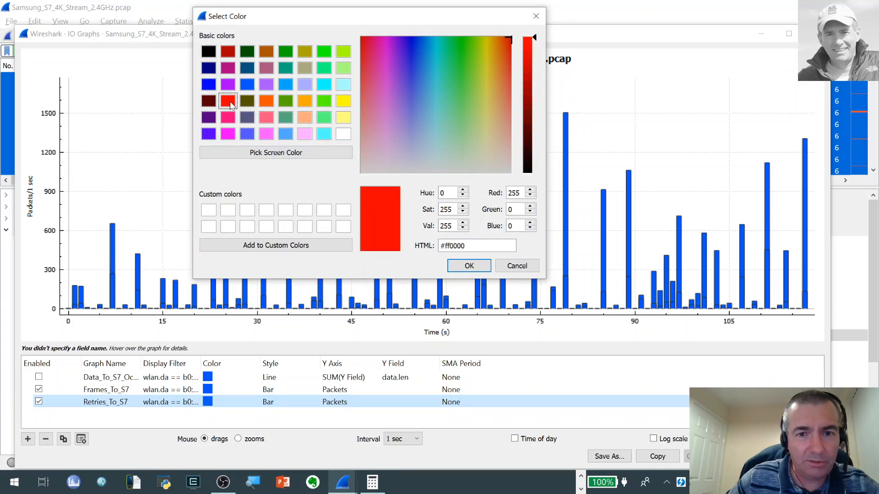
left_click(464, 267)
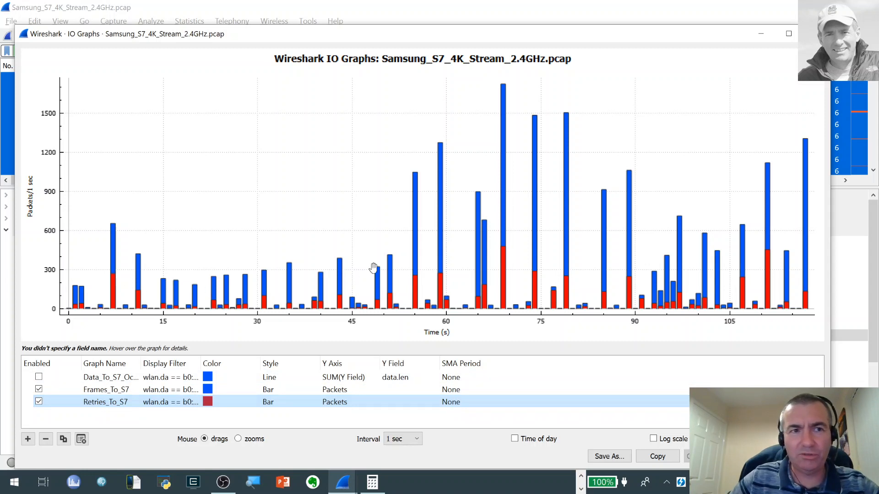
Check the file formats for saving the graph, including Comma Separated Values (*.csv), and leave without saving.
mouse_move(396, 41)
left_mouse_down()
mouse_move(393, 14)
mouse_move(392, 27)
left_mouse_up()
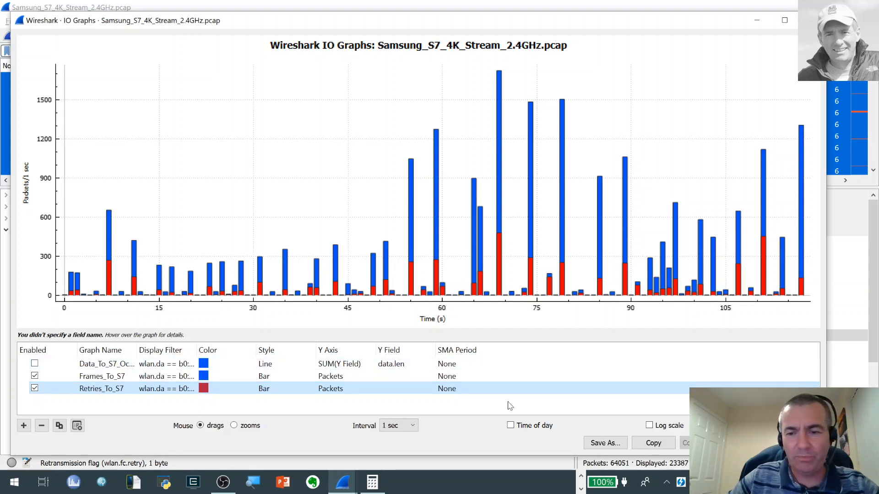
left_click(605, 443)
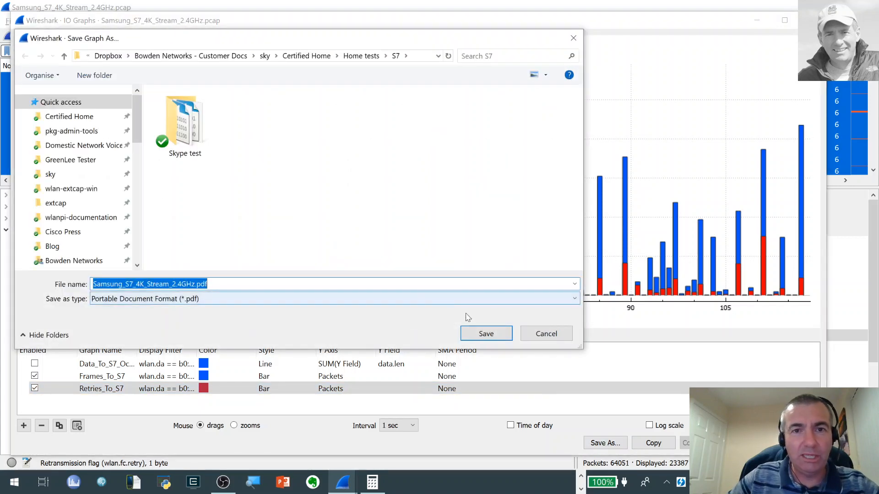
left_click(210, 299)
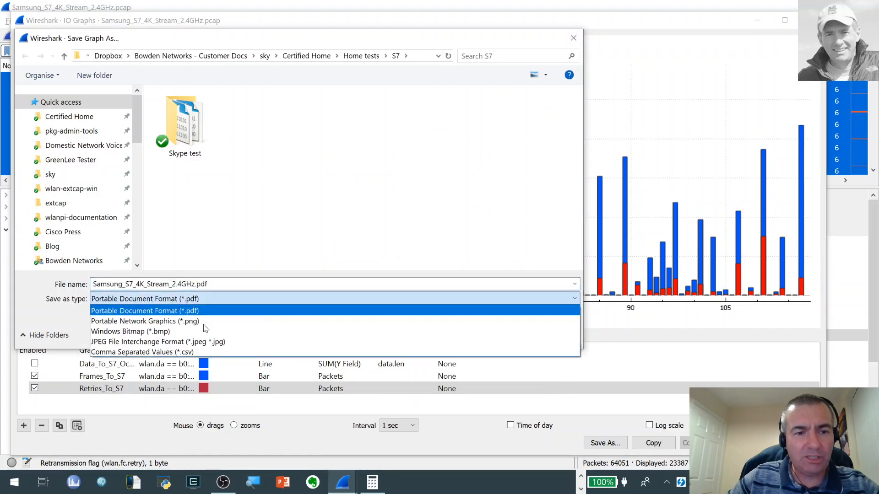
left_click(187, 352)
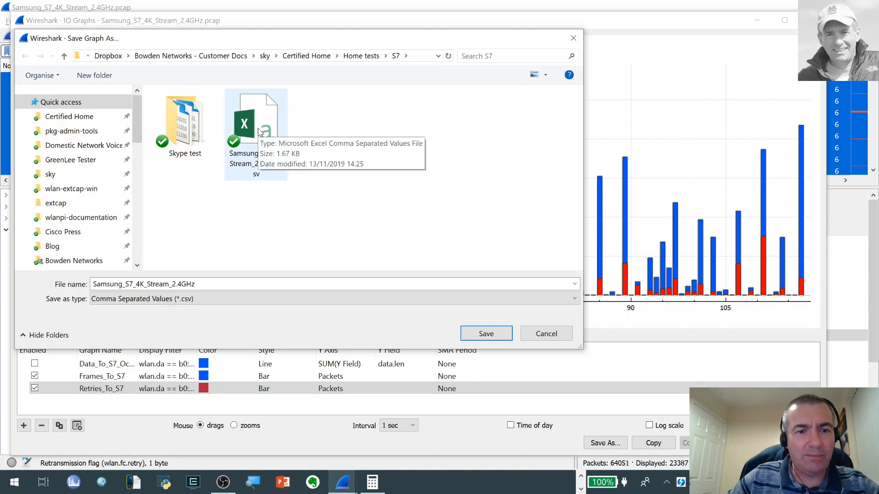
left_click(557, 336)
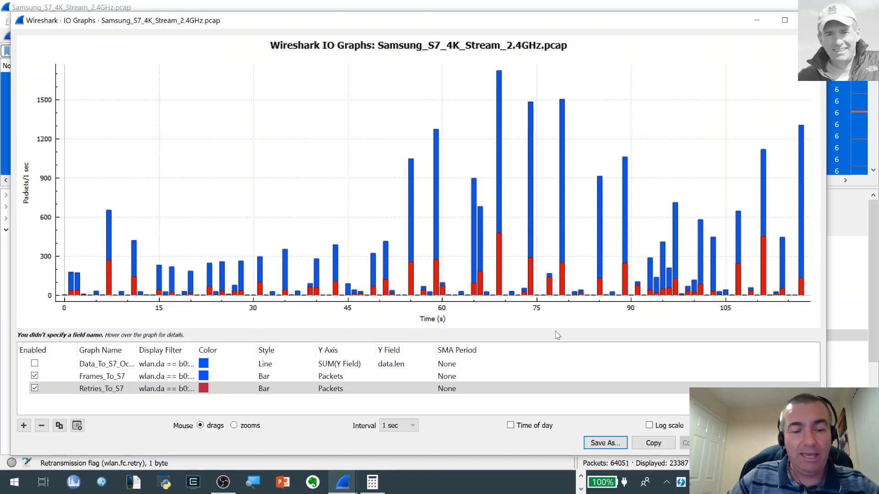
Minimize the IO Graphs window and enlarge the packet list of the main capture window.
left_click(759, 26)
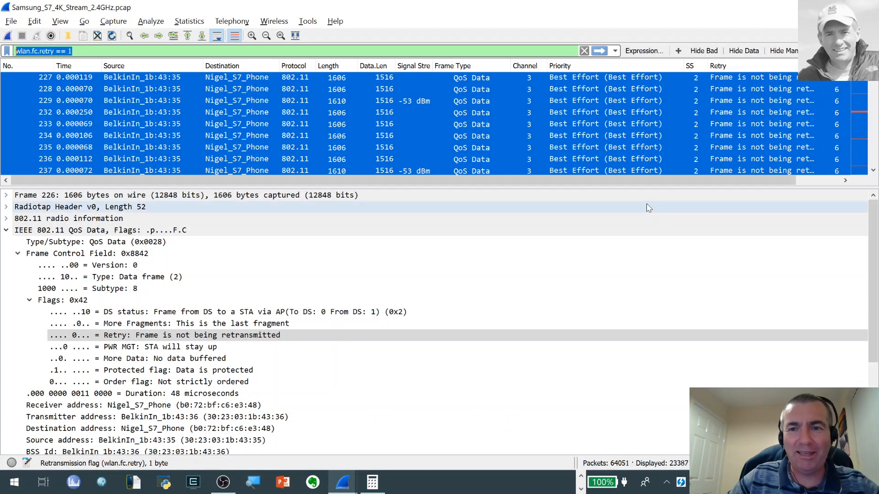
left_click_drag(637, 186, 645, 337)
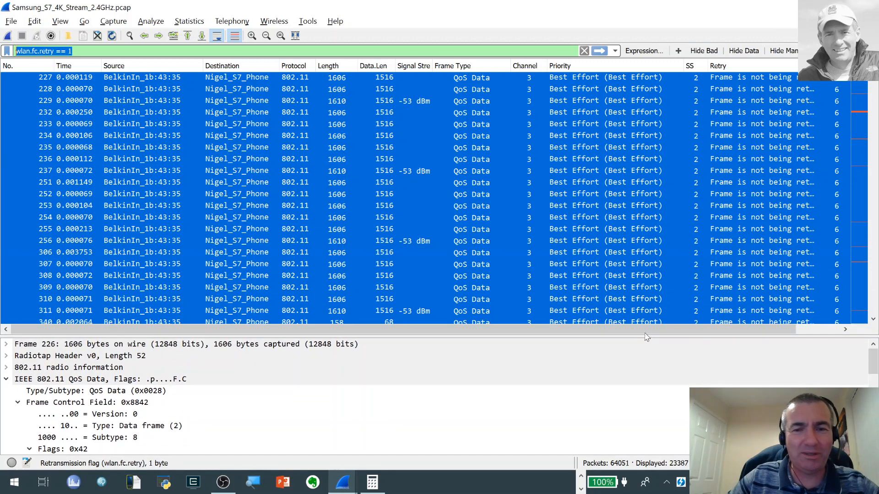